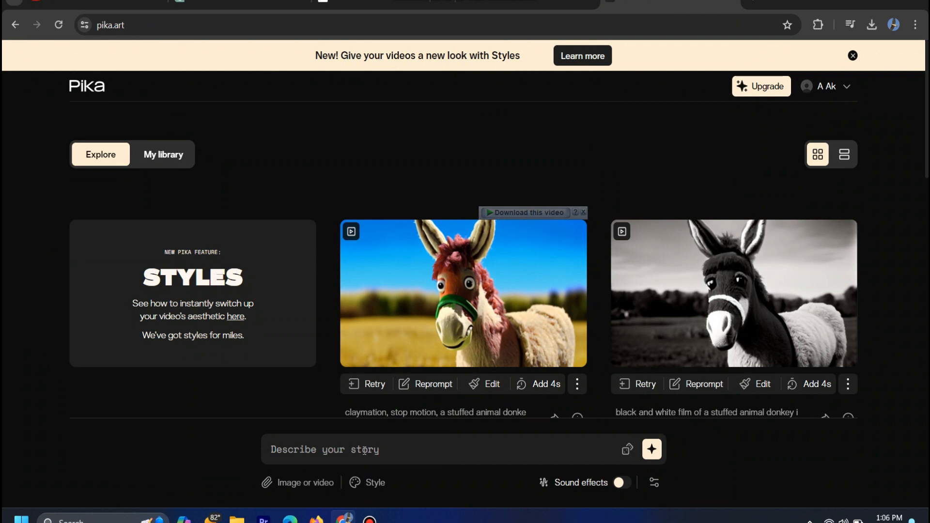
Enter the video prompt "a sail boart in the storm, high waves, dark ambient, rain, ghibli style anime, hand drawn"
{"action": "left_click", "coordinate": [372, 453]}
{"action": "type", "text": "a sai"}
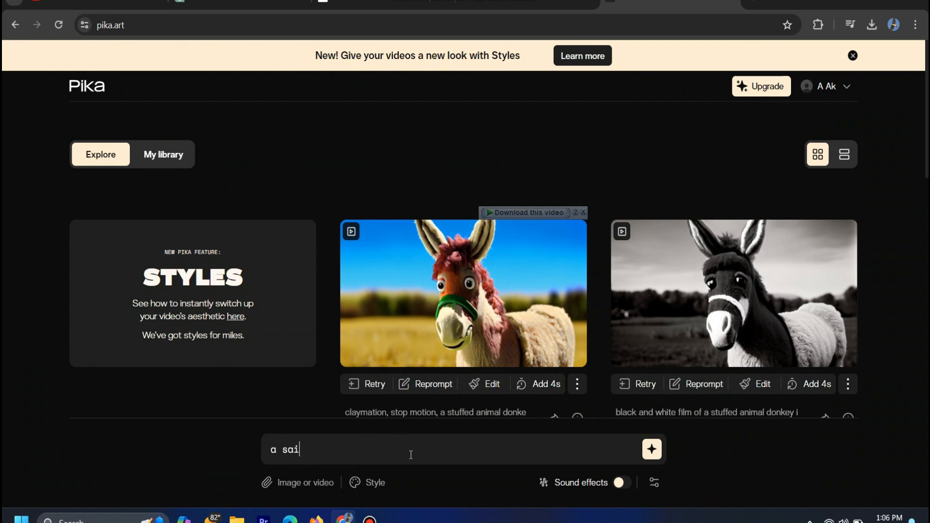
{"action": "type", "text": "l bort"}
{"action": "key", "text": "BackSpace"}
{"action": "key", "text": "BackSpace"}
{"action": "key", "text": "BackSpace"}
{"action": "type", "text": "art in the stor"}
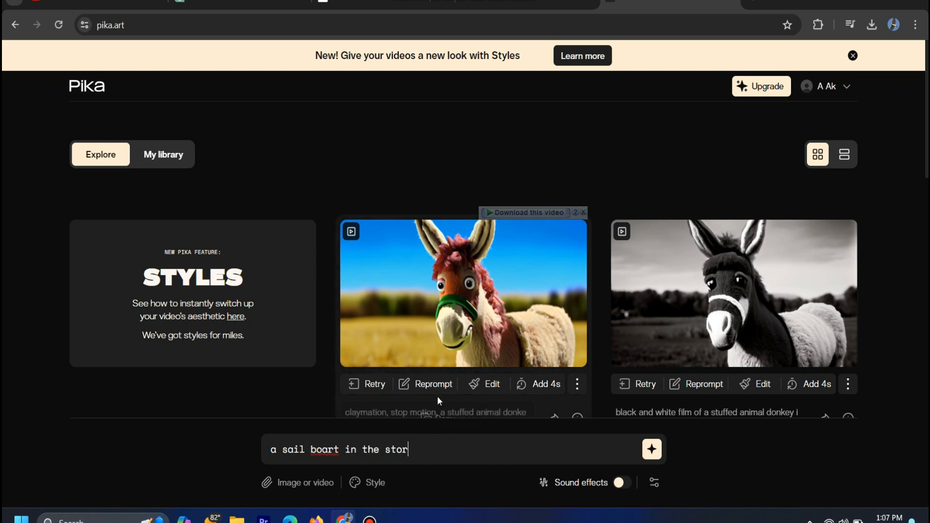
{"action": "type", "text": "m, high waves, dark ambient,"}
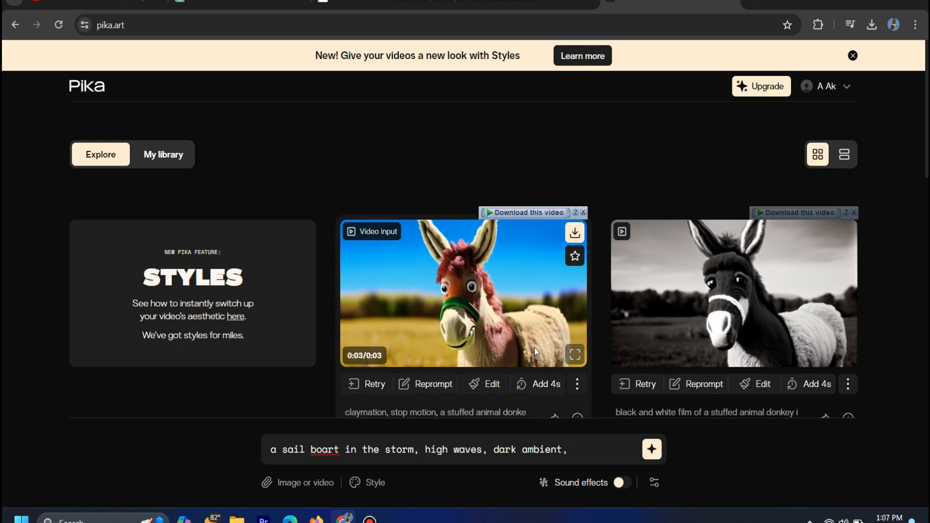
{"action": "type", "text": " rain, g"}
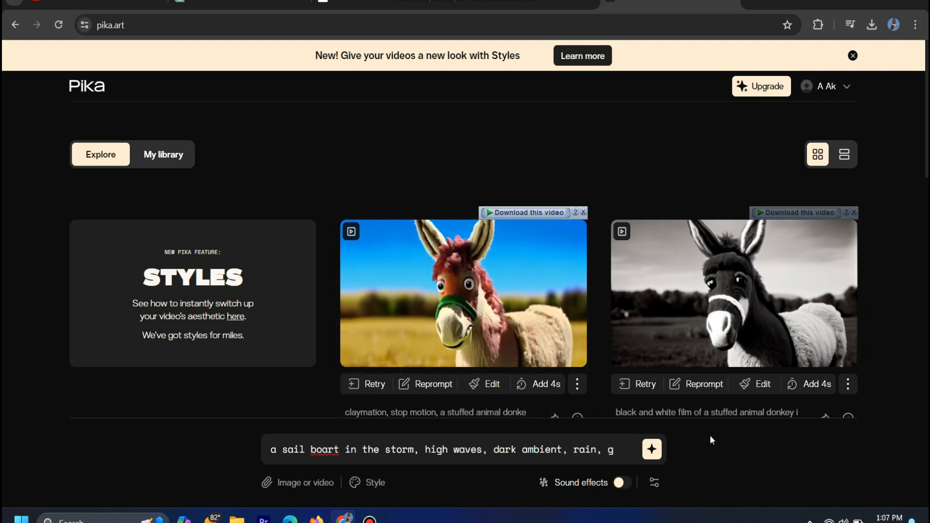
{"action": "type", "text": "ibli style "}
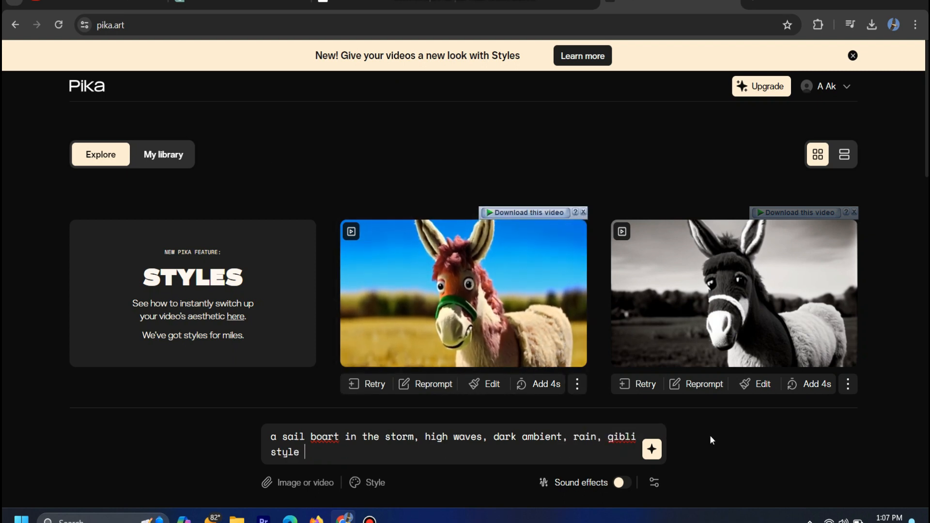
{"action": "type", "text": "anime, hand da"}
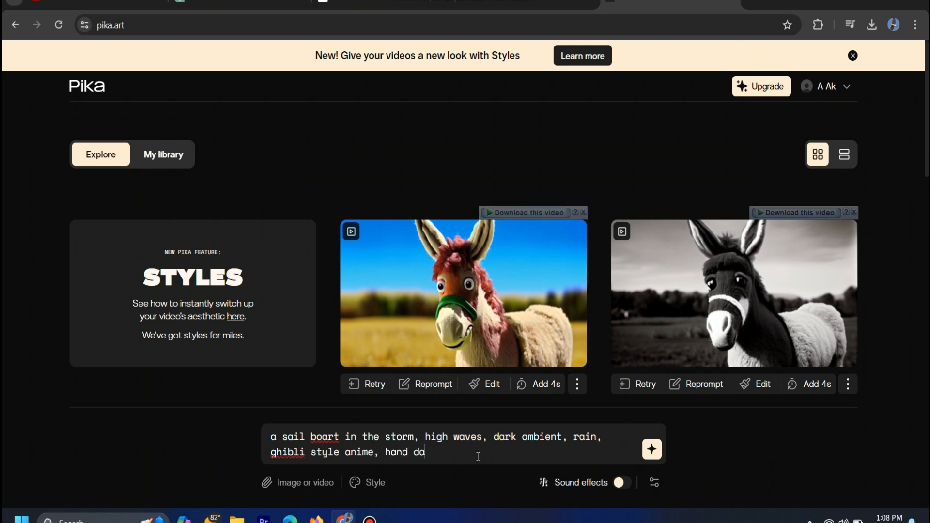
{"action": "type", "text": "wnrawn"}
{"action": "left_click", "coordinate": [477, 457]}
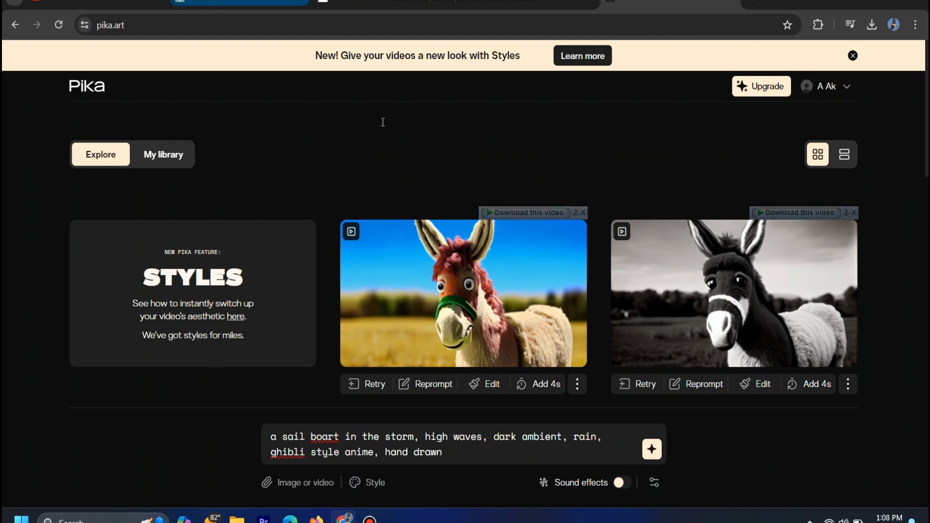
Set the video's frames per second to 12 and its strength of motion to 4
{"action": "left_click", "coordinate": [655, 483]}
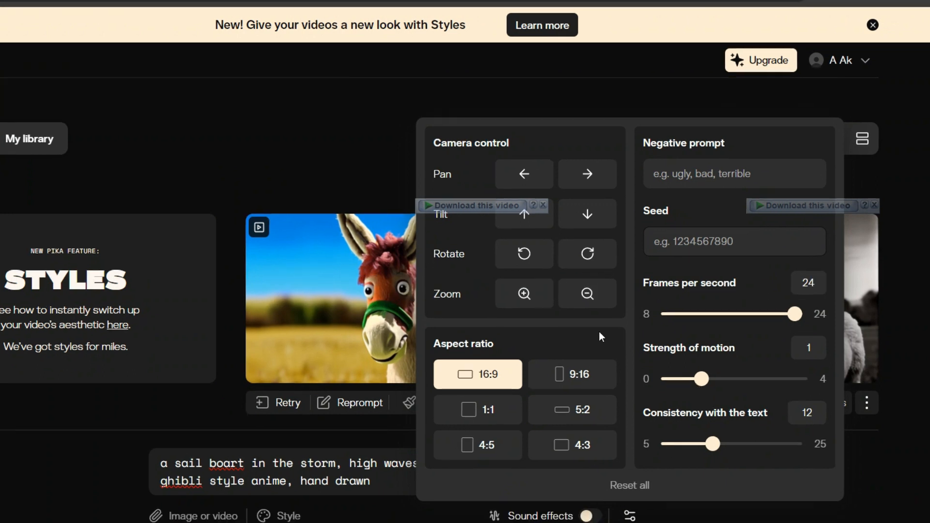
{"action": "left_click_drag", "start_coordinate": [795, 315], "coordinate": [703, 324]}
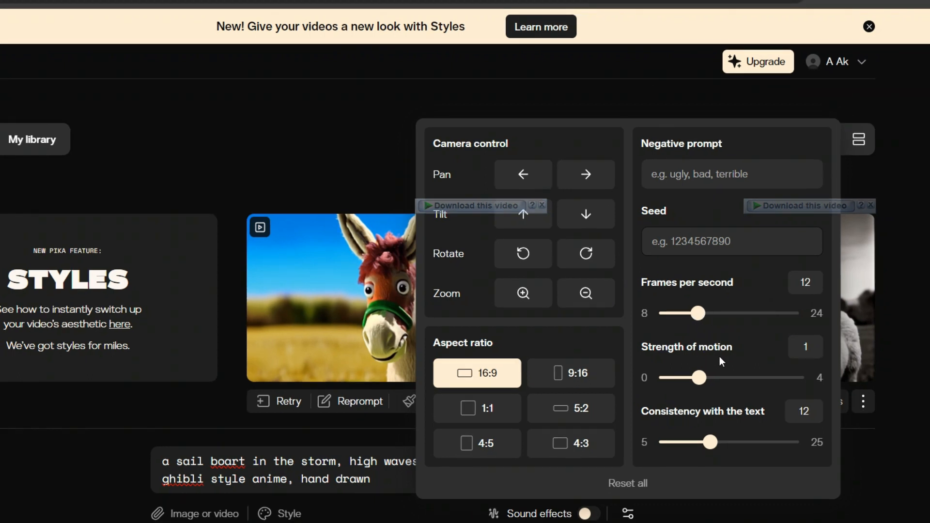
{"action": "scroll", "coordinate": [721, 361], "scroll_direction": "down", "scroll_amount": 2}
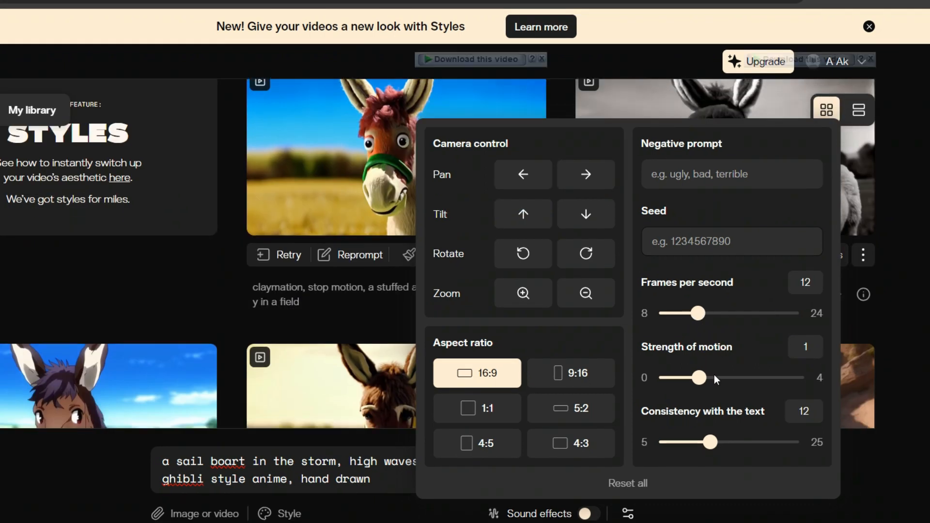
{"action": "scroll", "coordinate": [726, 399], "scroll_direction": "up", "scroll_amount": 1}
{"action": "left_click_drag", "start_coordinate": [699, 378], "coordinate": [798, 377]}
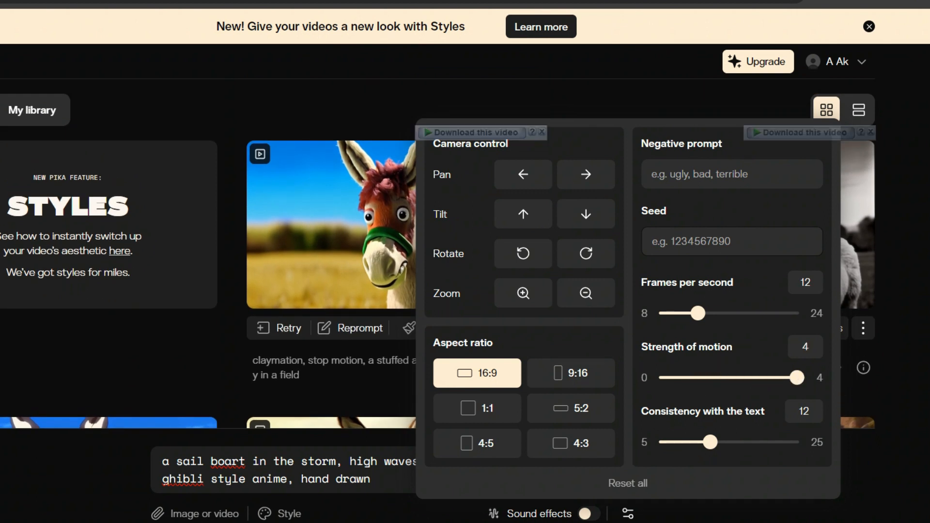
Pan the camera left and enter the negative prompt "ugly, distortion, blurry, low quality, deformation"
{"action": "left_click", "coordinate": [515, 178]}
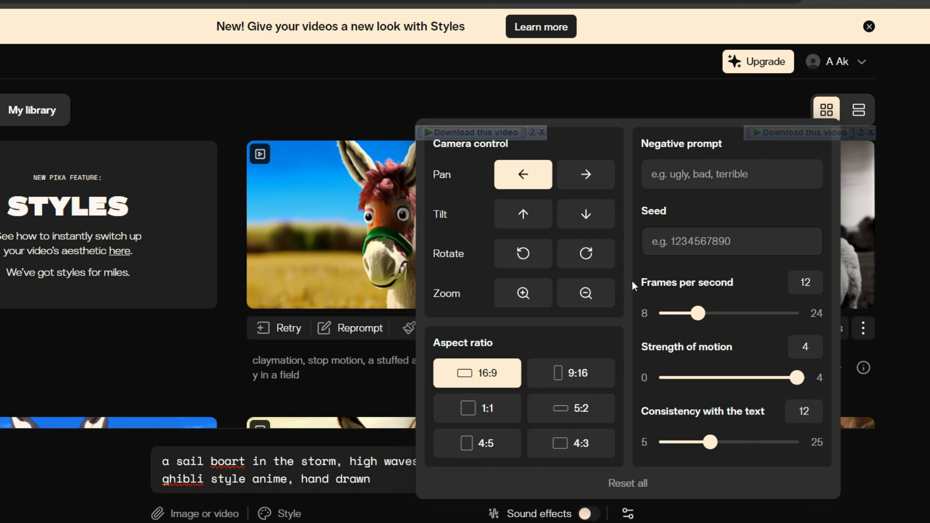
{"action": "scroll", "coordinate": [627, 356], "scroll_direction": "down", "scroll_amount": 3}
{"action": "left_click", "coordinate": [748, 181]}
{"action": "type", "text": "ugly"}
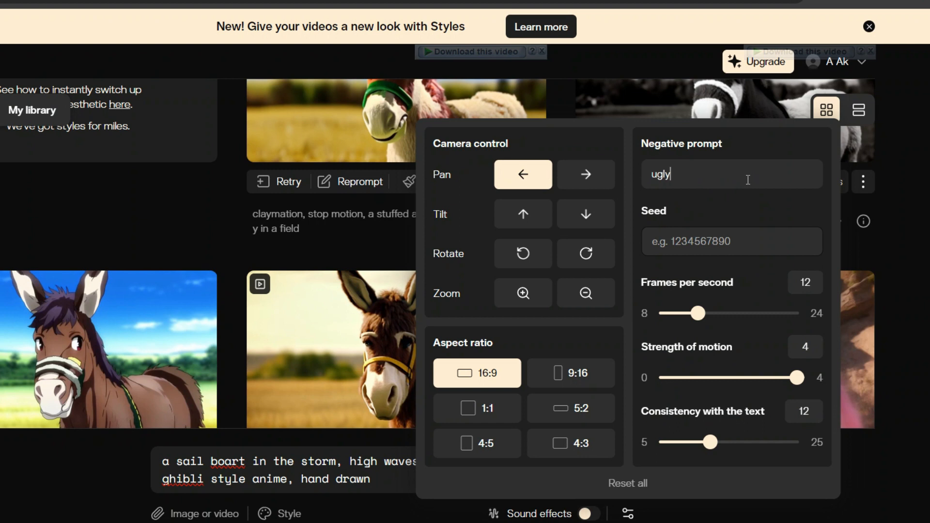
{"action": "type", "text": ", distortion, blurry, "}
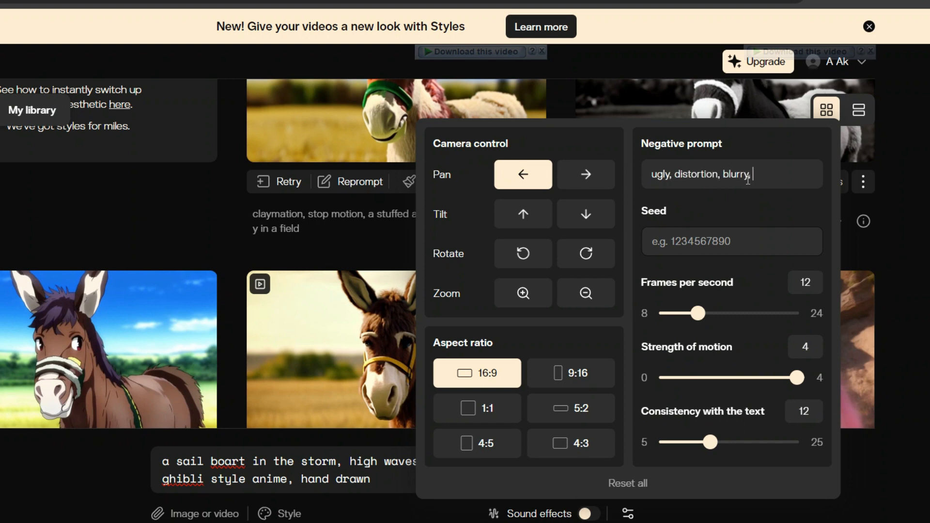
{"action": "type", "text": "low quality, def"}
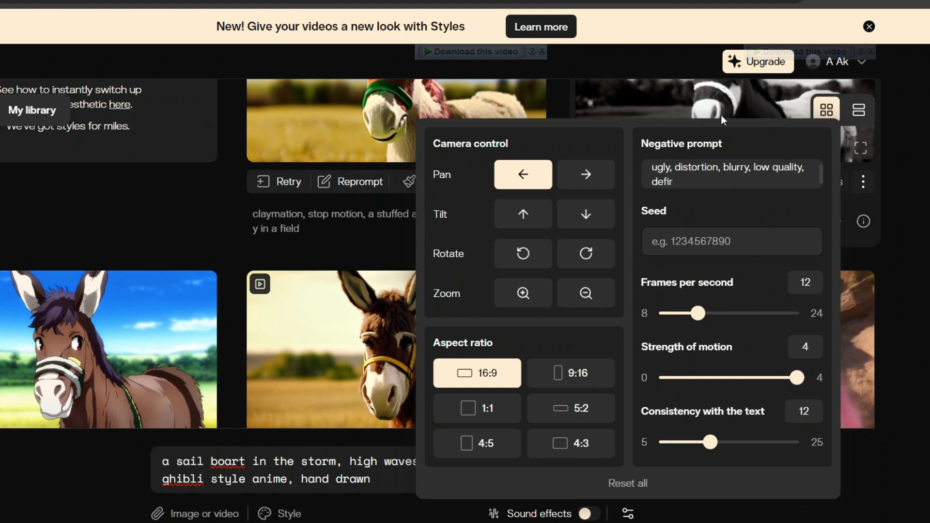
{"action": "type", "text": "ormation"}
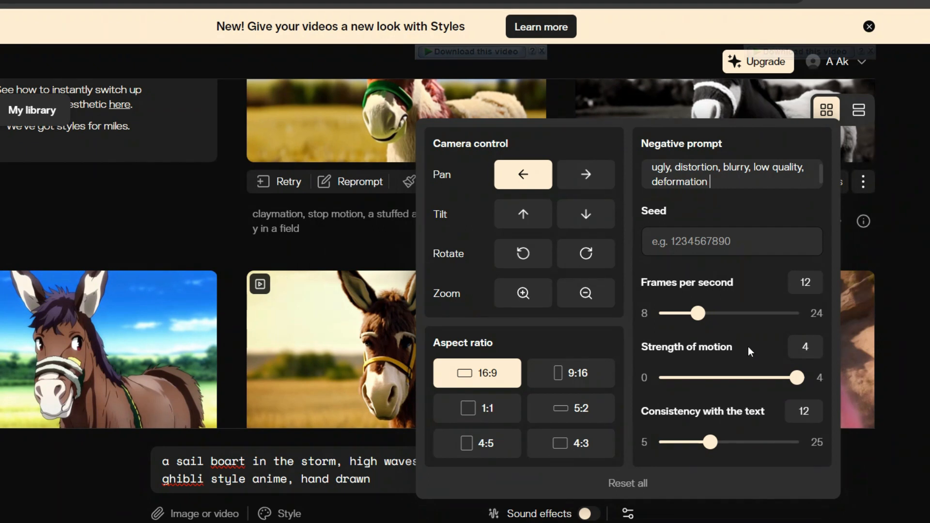
Set the seed to 1234 and generate the sailboat video
{"action": "left_click", "coordinate": [718, 242]}
{"action": "type", "text": "1234"}
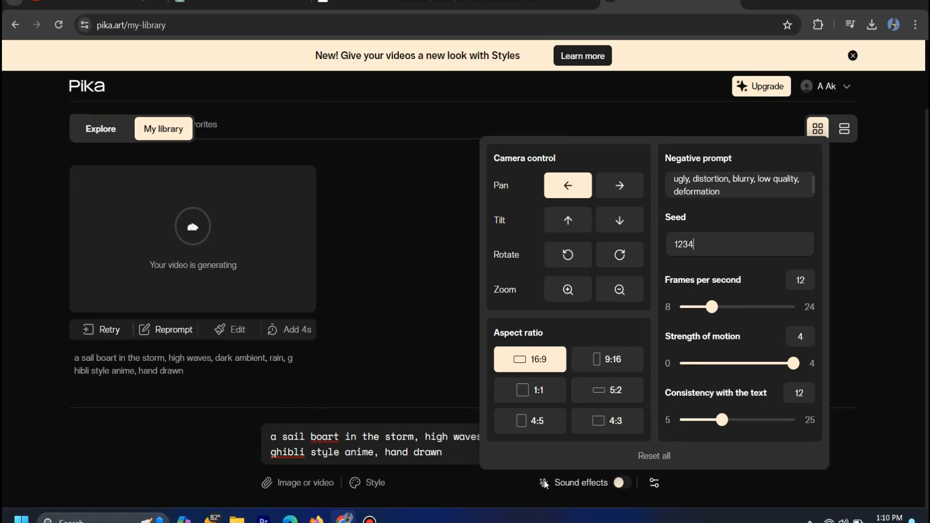
{"action": "left_click", "coordinate": [533, 490]}
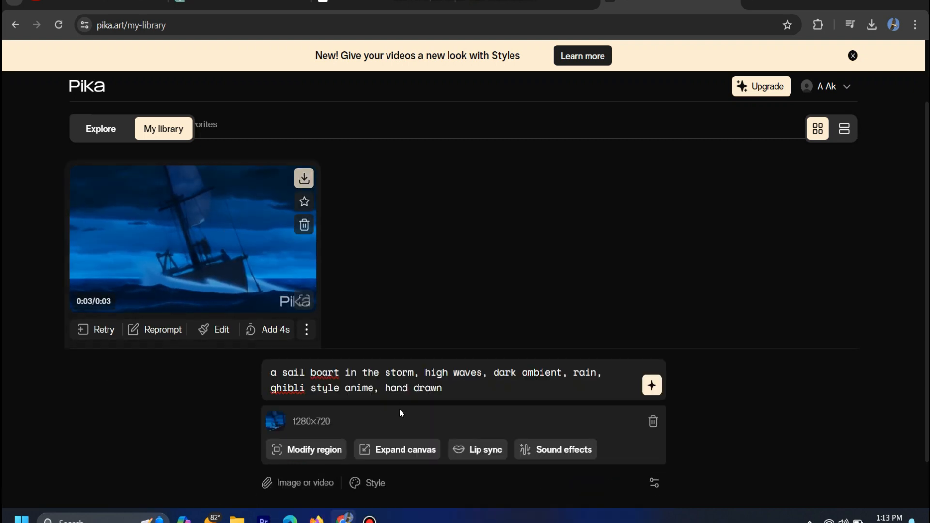
Remove the attached clip from the prompt and generate another sailboat video with seed 1456
{"action": "left_click", "coordinate": [653, 421]}
{"action": "left_click", "coordinate": [654, 484]}
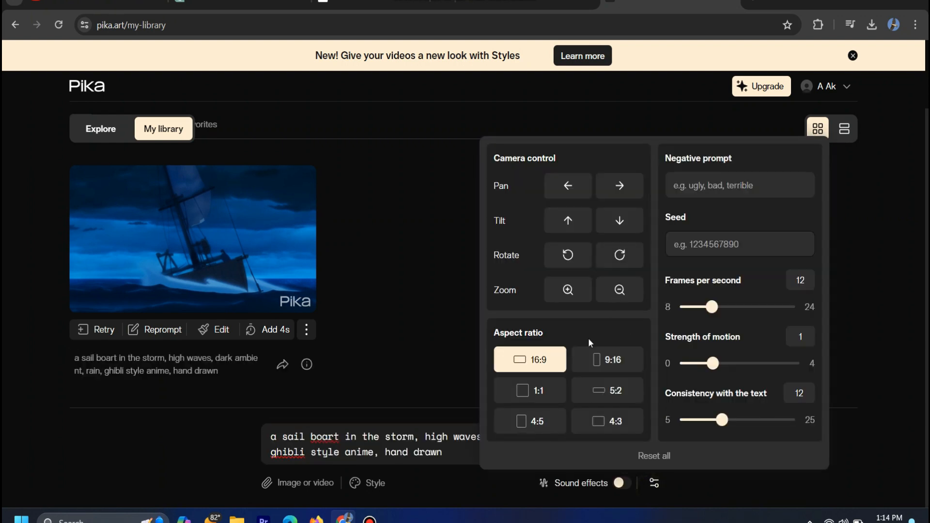
{"action": "left_click", "coordinate": [753, 248]}
{"action": "type", "text": "1"}
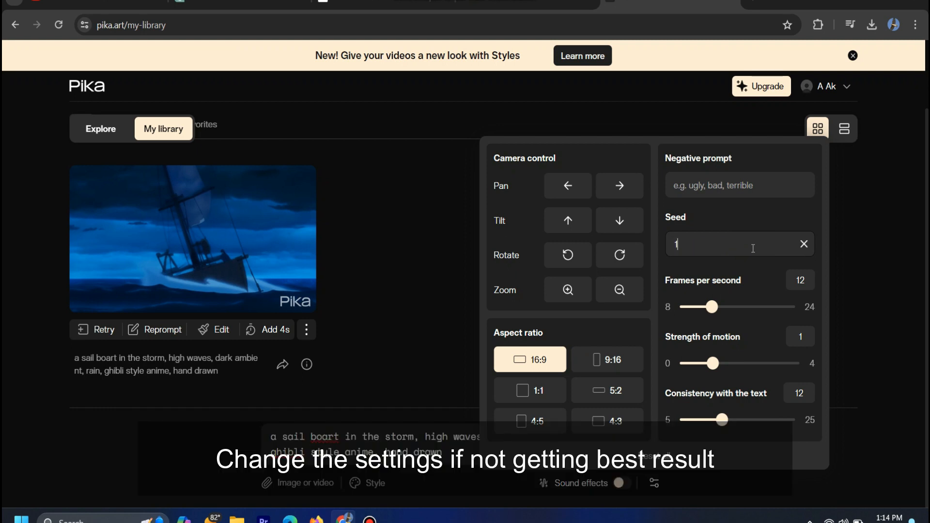
{"action": "type", "text": "456"}
{"action": "left_click", "coordinate": [715, 496]}
{"action": "left_click", "coordinate": [652, 450]}
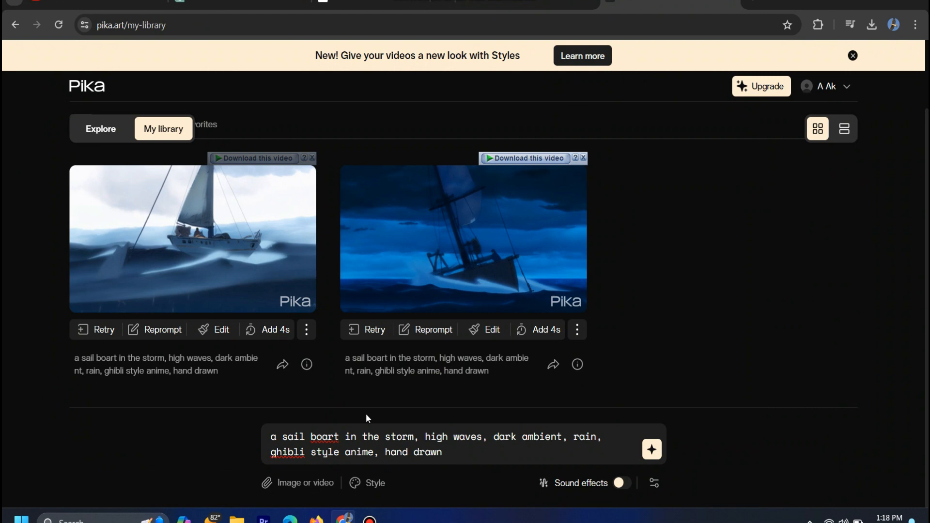
Change the beginning of the prompt to "man loking at sail boart" and generate a video from it
{"action": "left_click", "coordinate": [272, 437]}
{"action": "type", "text": "man lokin"}
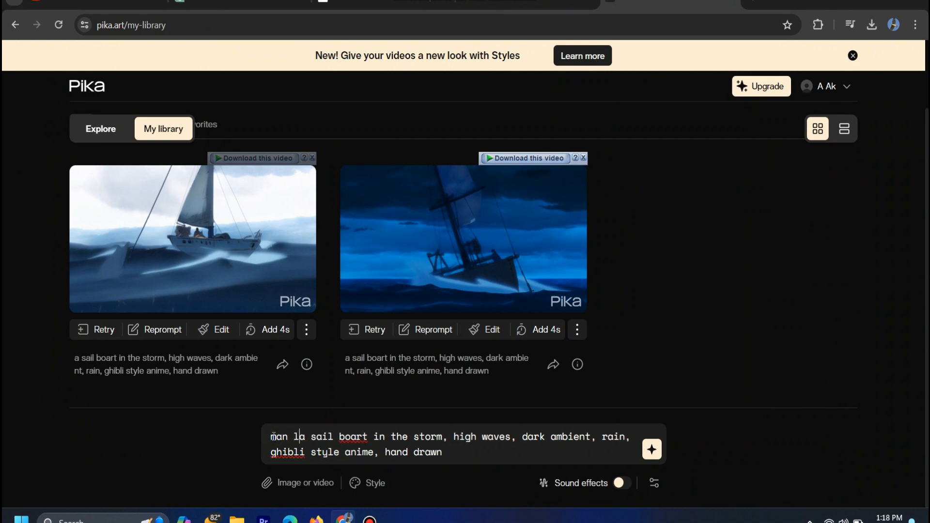
{"action": "type", "text": "g a"}
{"action": "key", "text": "BackSpace"}
{"action": "key", "text": "Right"}
{"action": "type", "text": "t"}
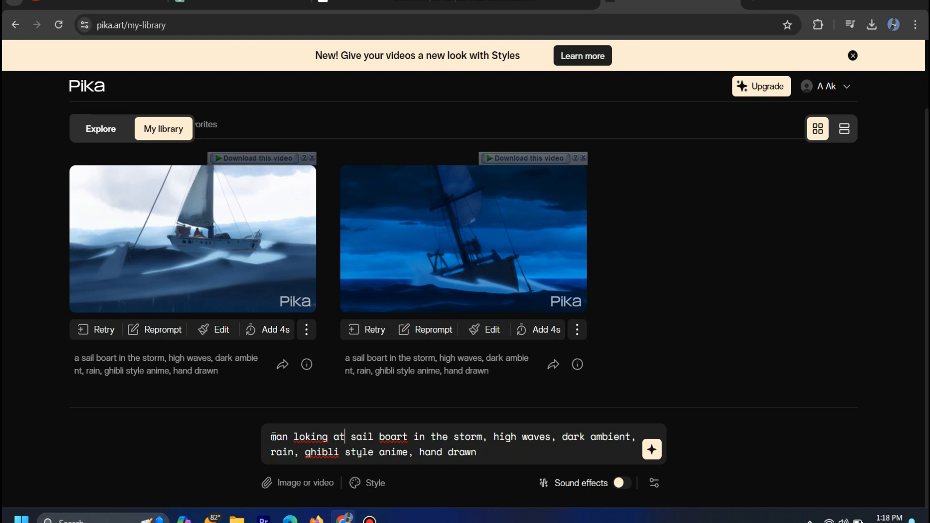
{"action": "left_click", "coordinate": [655, 482]}
{"action": "left_click", "coordinate": [655, 483]}
{"action": "key", "text": "Return"}
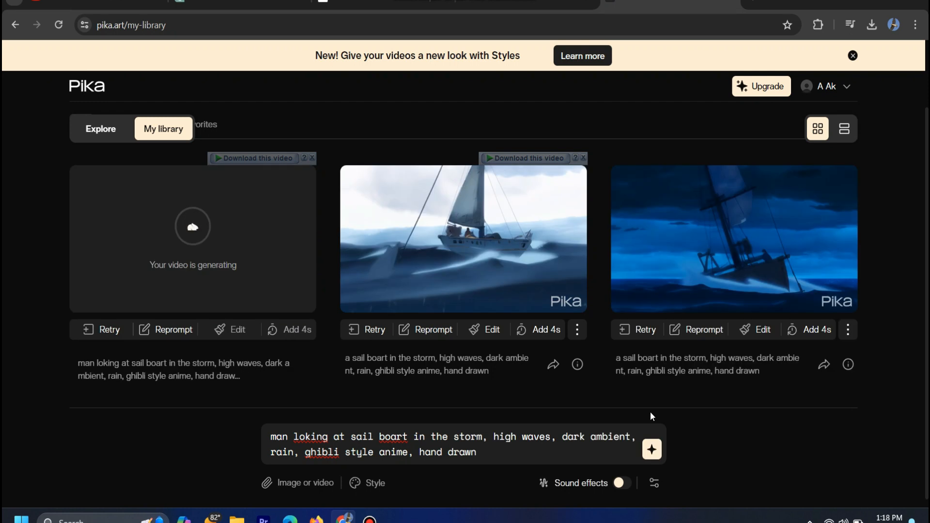
Preview the newest clip of the man, set the seed to 1234 and submit the same prompt again
{"action": "mouse_move", "coordinate": [748, 179]}
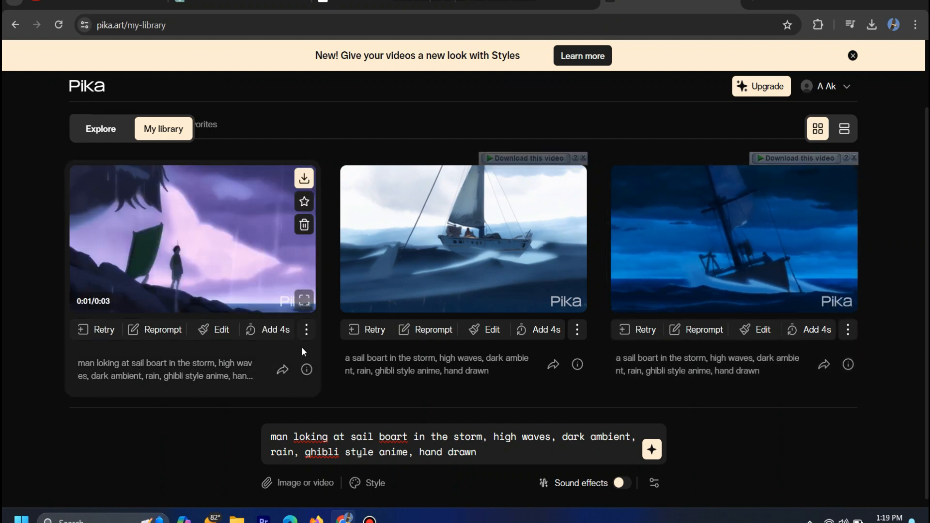
{"action": "mouse_move", "coordinate": [162, 260]}
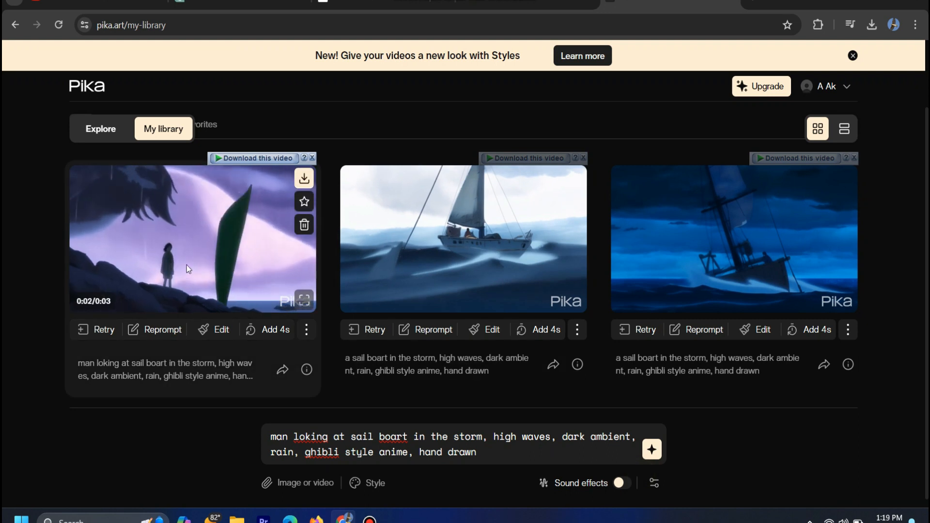
{"action": "left_click", "coordinate": [654, 483]}
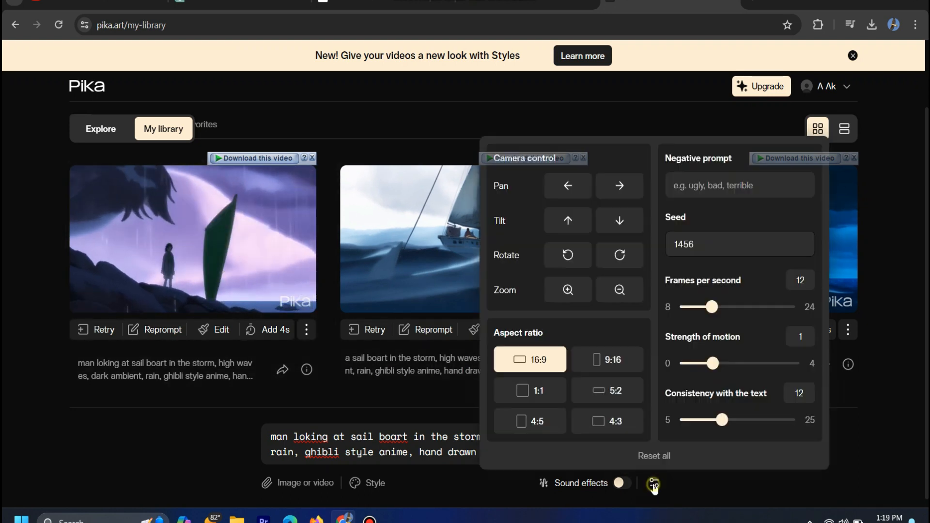
{"action": "double_click", "coordinate": [683, 249]}
{"action": "type", "text": "1234"}
{"action": "left_click", "coordinate": [717, 483]}
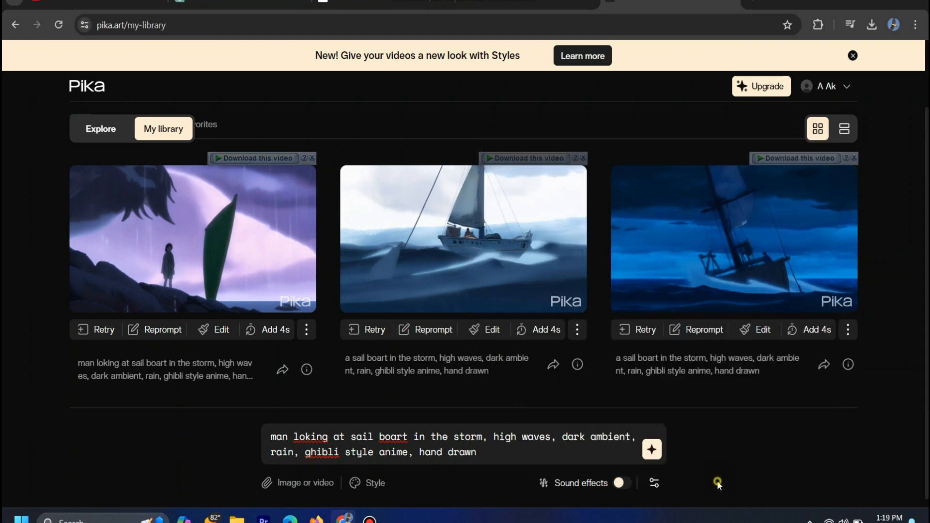
{"action": "left_click", "coordinate": [650, 442]}
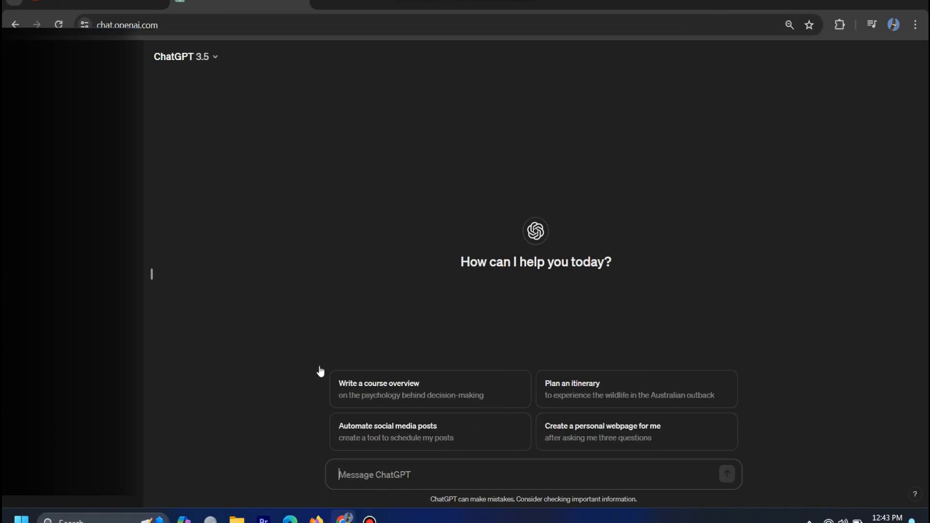
Ask ChatGPT for a motivational quote based on stotic principle as voice over for a 20 sec self improvement animation, using modern simple words
{"action": "type", "text": "i am going t"}
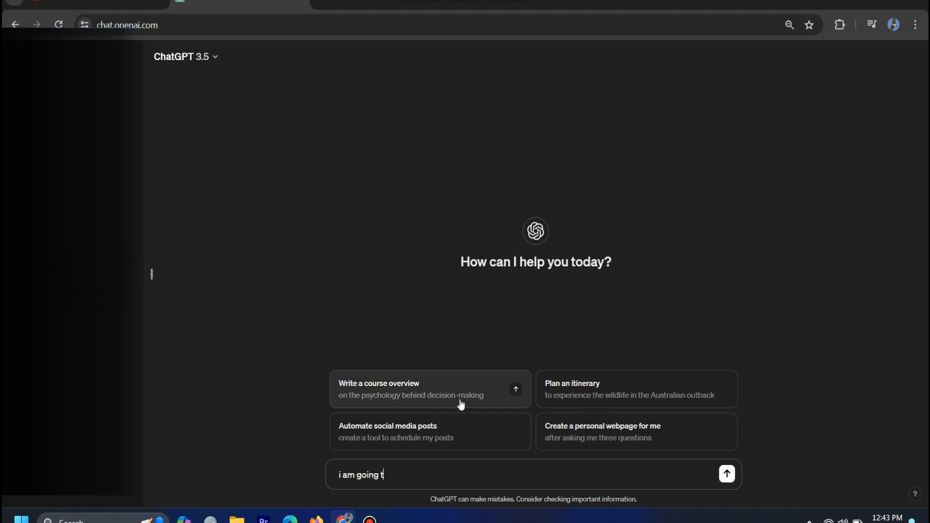
{"action": "type", "text": "o make 20 sec animation on self"}
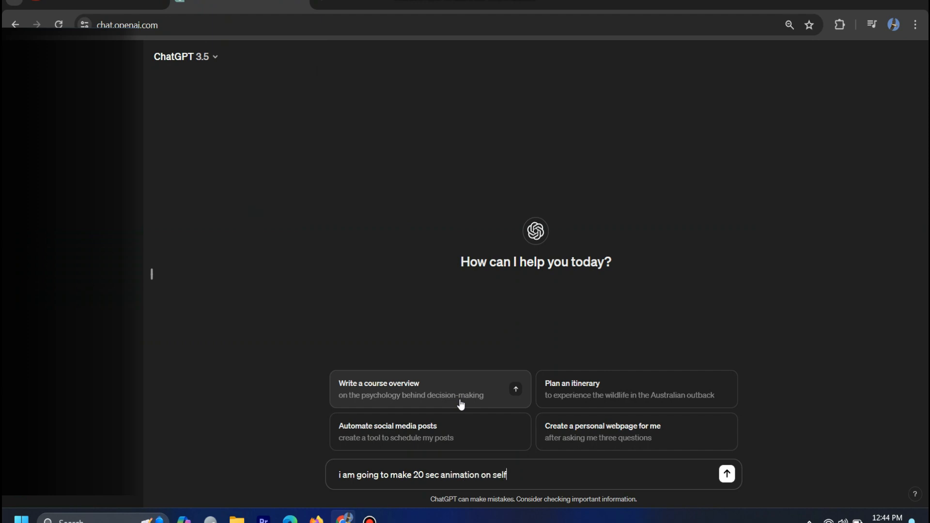
{"action": "type", "text": " improvement. i want you ti"}
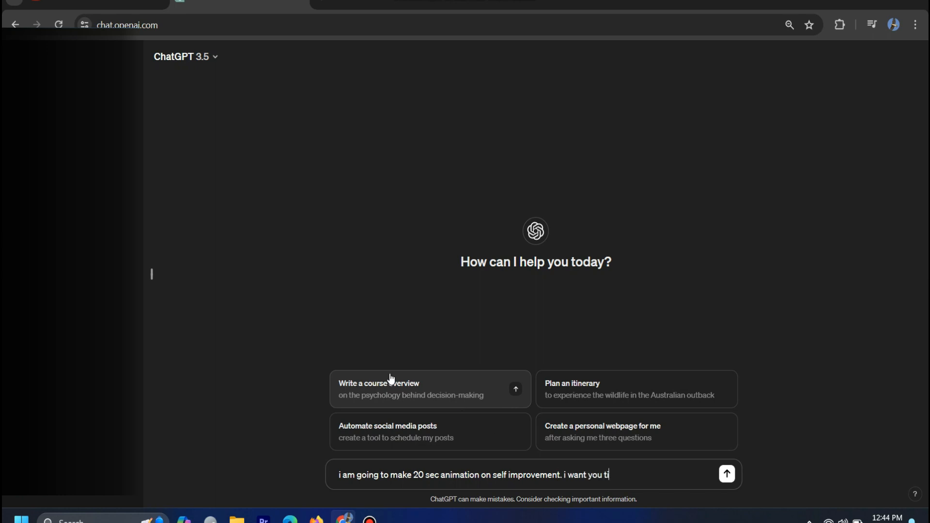
{"action": "key", "text": "BackSpace"}
{"action": "type", "text": "o create motivaitonal qua"}
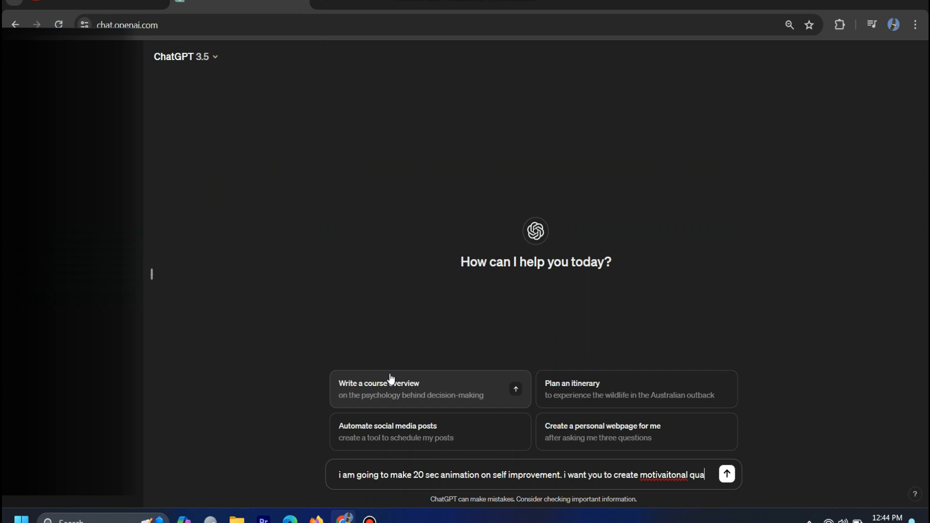
{"action": "type", "text": "te based on s"}
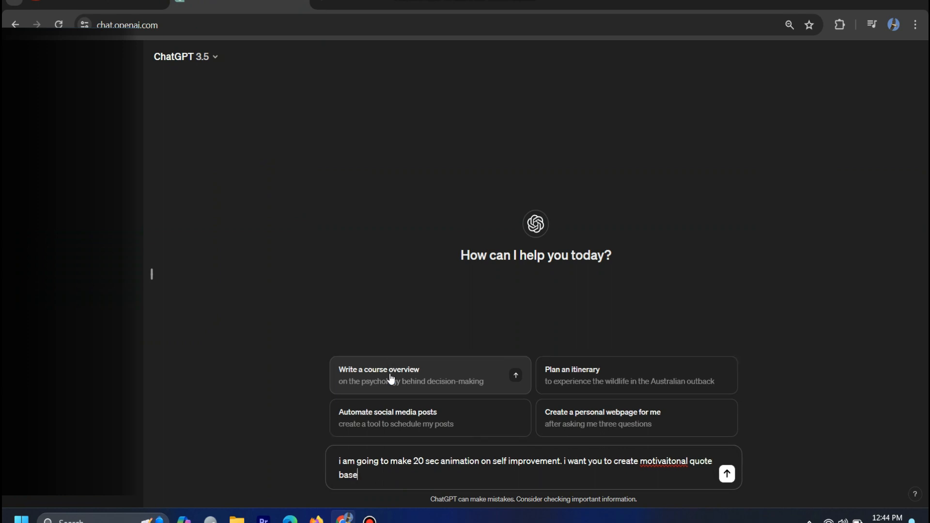
{"action": "type", "text": "to"}
{"action": "type", "text": "tic"}
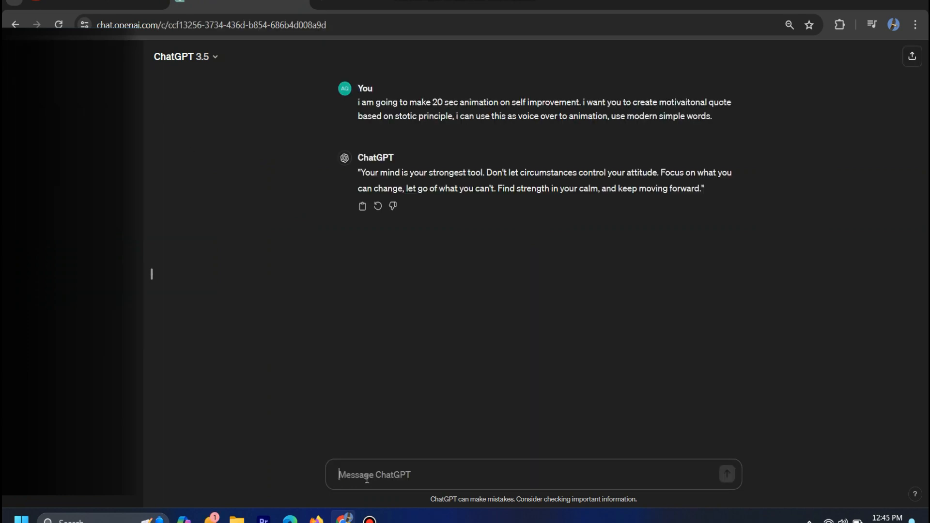
Ask ChatGPT to "give me 5 options and make quotes that fit 20 secs videos"
{"action": "type", "text": "give me 5 "}
{"action": "type", "text": "options"}
{"action": "type", "text": " an mo"}
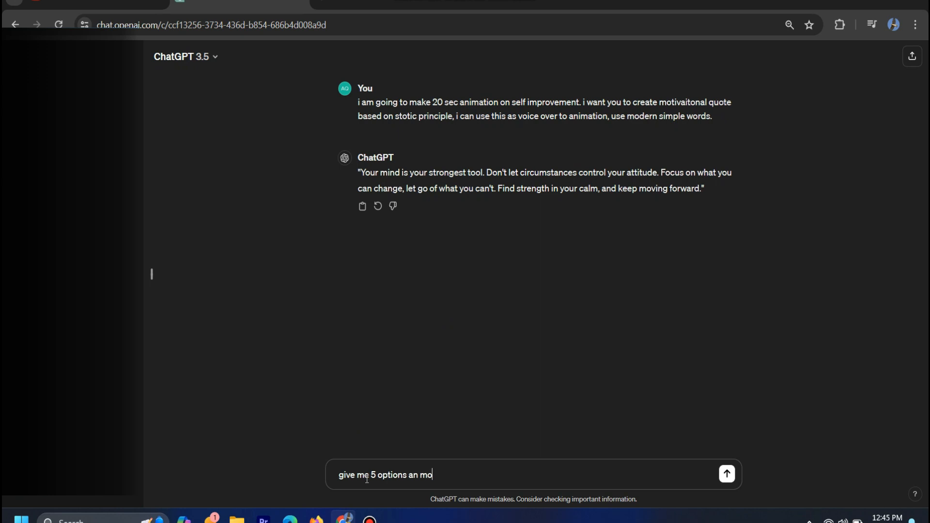
{"action": "key", "text": "BackSpace"}
{"action": "key", "text": "BackSpace"}
{"action": "type", "text": "make quotes than"}
{"action": "type", "text": " fit 20 se"}
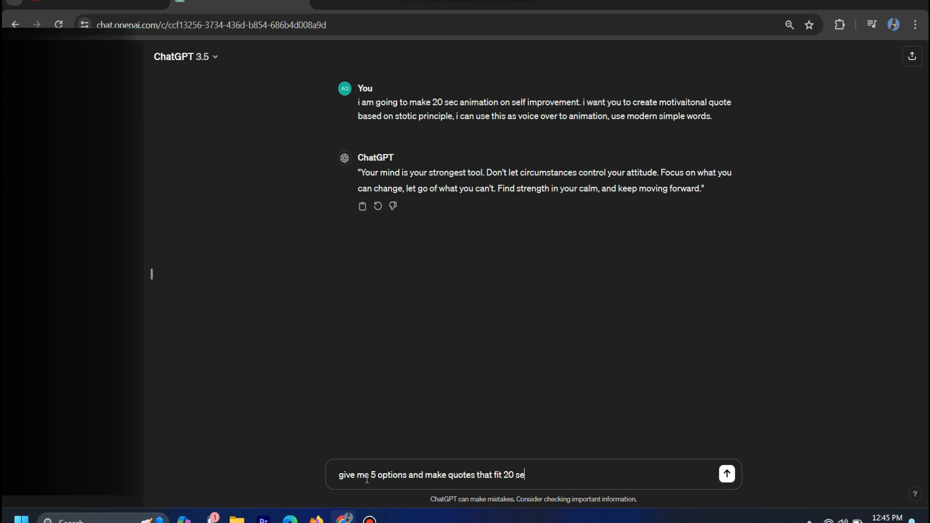
{"action": "type", "text": "cs videos"}
{"action": "key", "text": "Return"}
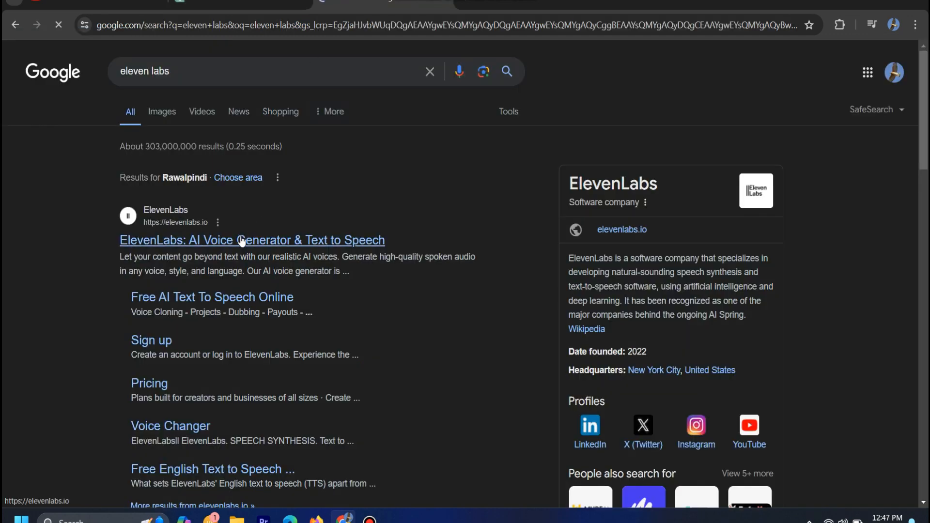
Open the ElevenLabs website from the Google results and start the free account sign-up
{"action": "left_click", "coordinate": [241, 241]}
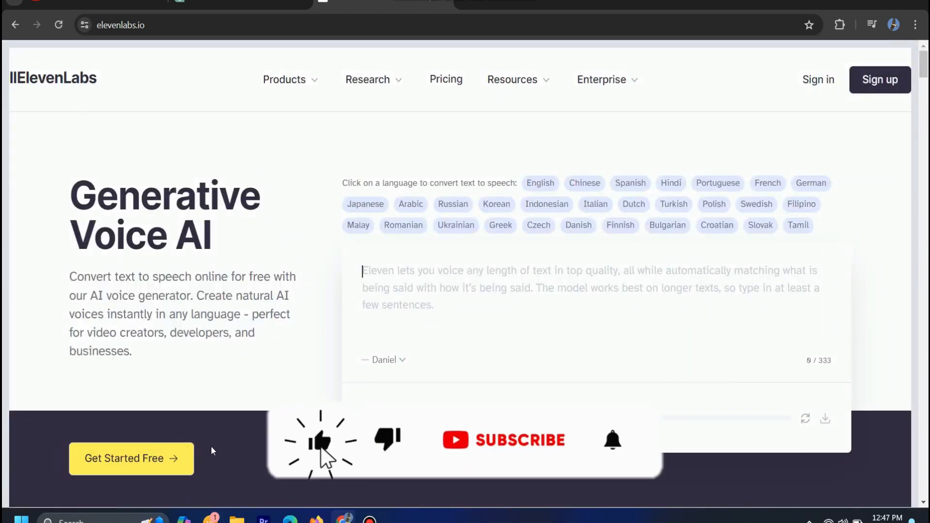
{"action": "key", "text": "ctrl+minus"}
{"action": "key", "text": "ctrl+minus"}
{"action": "key", "text": "ctrl+plus"}
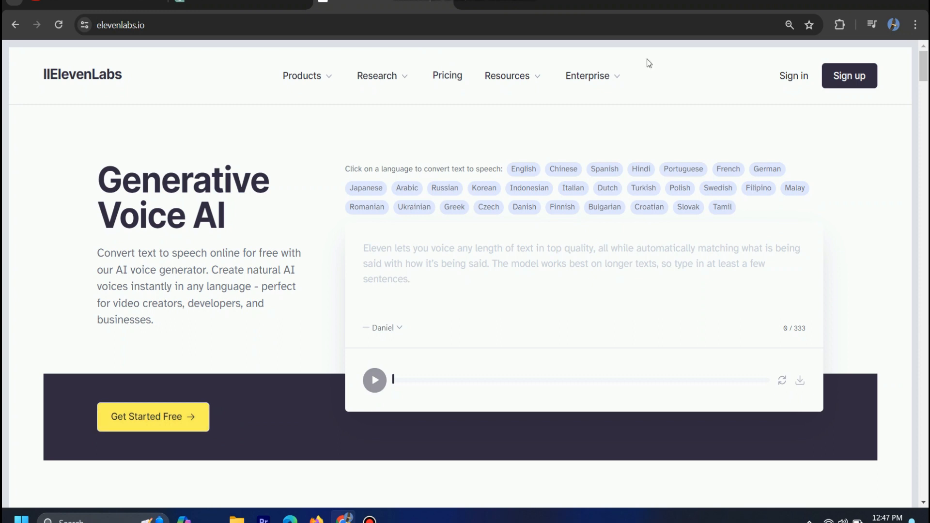
{"action": "left_click", "coordinate": [144, 416]}
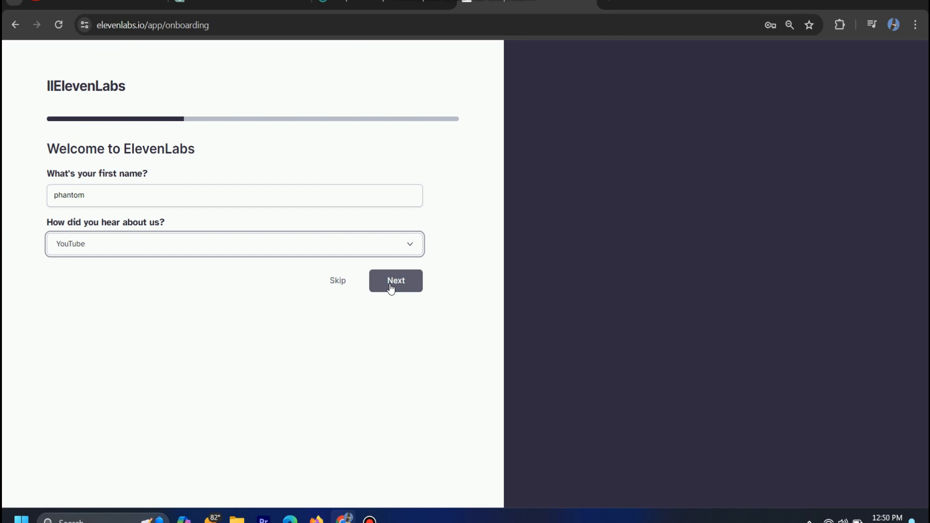
Complete the onboarding with YouTube as the referral source and open the Voice Library
{"action": "left_click", "coordinate": [392, 288]}
{"action": "left_click", "coordinate": [293, 208]}
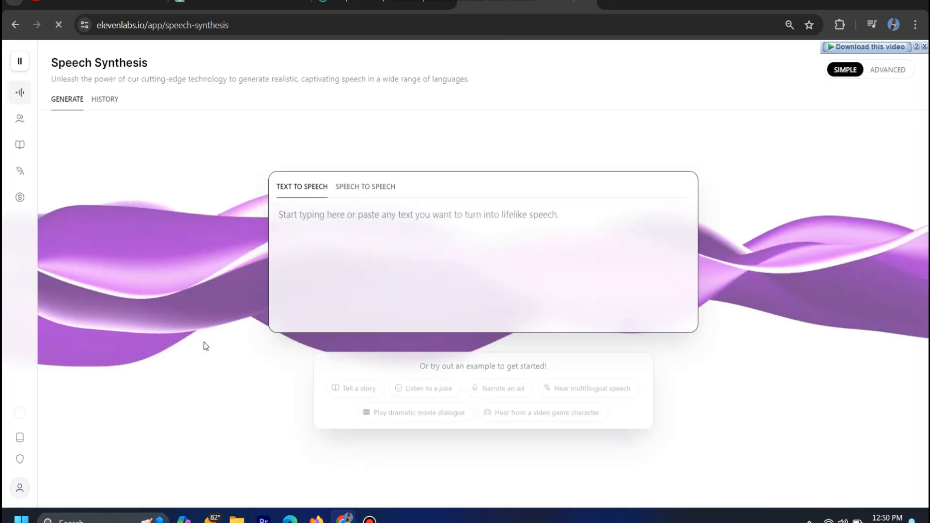
{"action": "mouse_move", "coordinate": [15, 117]}
{"action": "left_click", "coordinate": [61, 125]}
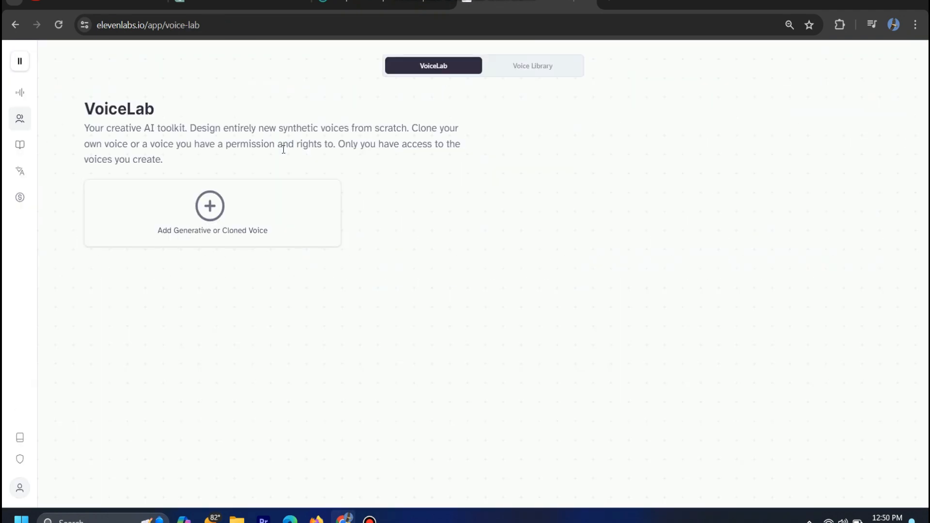
{"action": "left_click", "coordinate": [530, 62]}
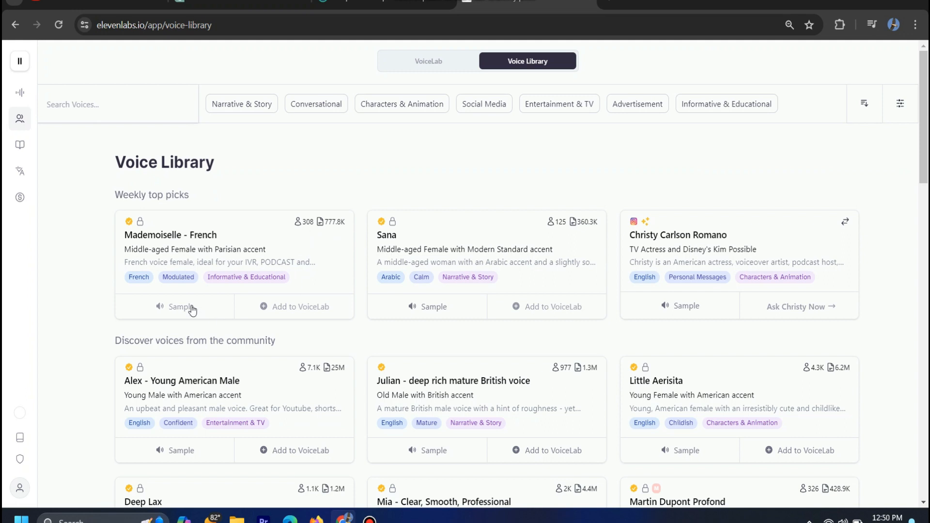
Listen to the samples of the community voices Alex - Young American Male, Julian - deep rich mature British voice and Deep Lax
{"action": "scroll", "coordinate": [417, 309], "scroll_direction": "down", "scroll_amount": 4}
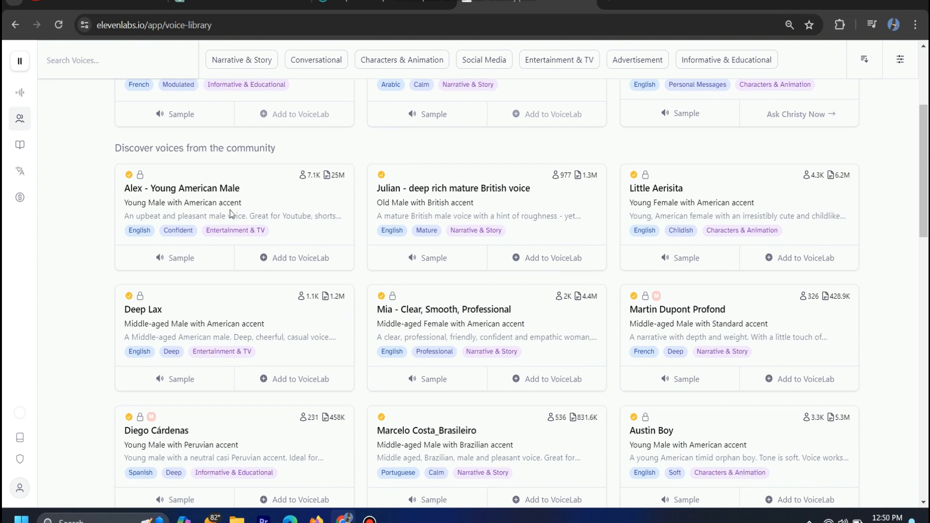
{"action": "left_click", "coordinate": [190, 266]}
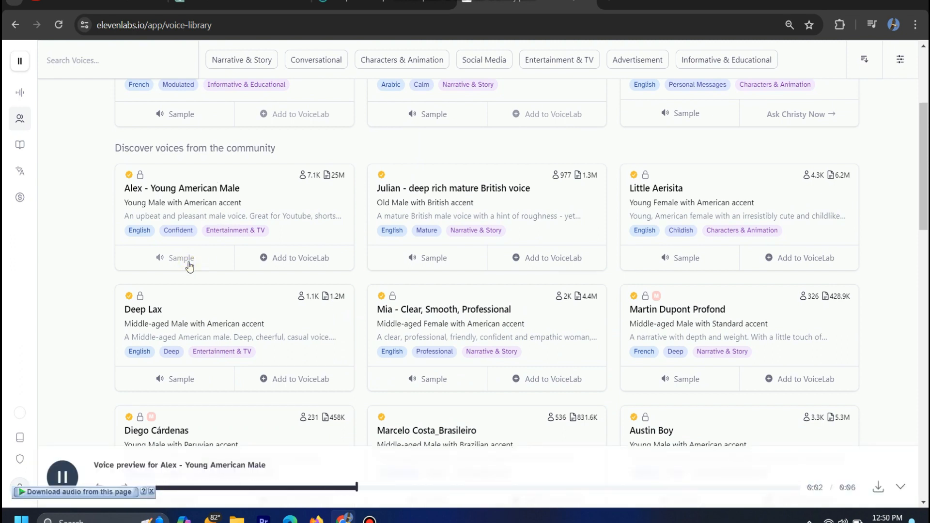
{"action": "left_click", "coordinate": [190, 266]}
{"action": "left_click", "coordinate": [61, 476]}
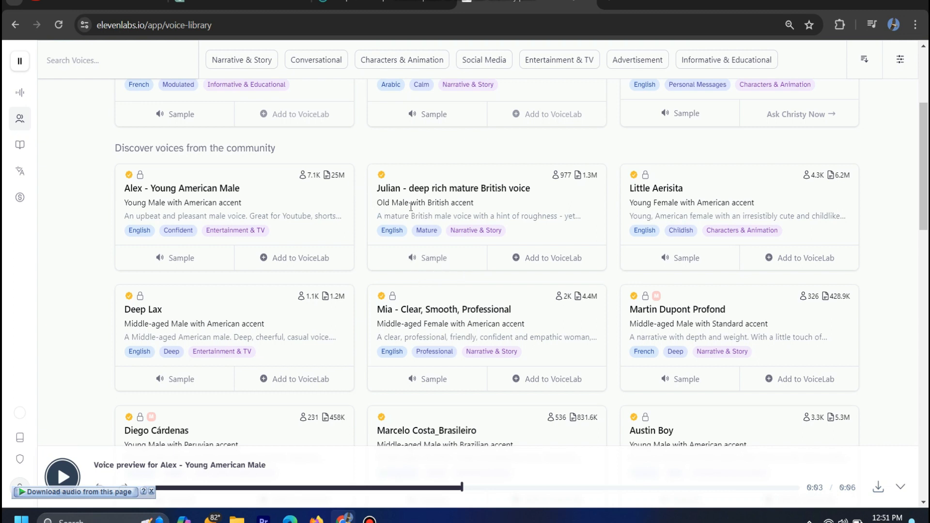
{"action": "left_click", "coordinate": [464, 253]}
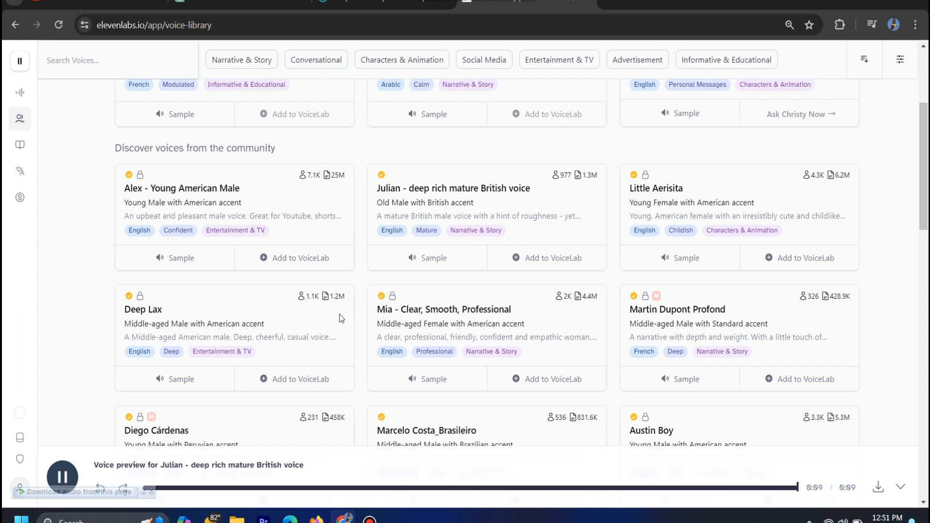
{"action": "left_click", "coordinate": [189, 385]}
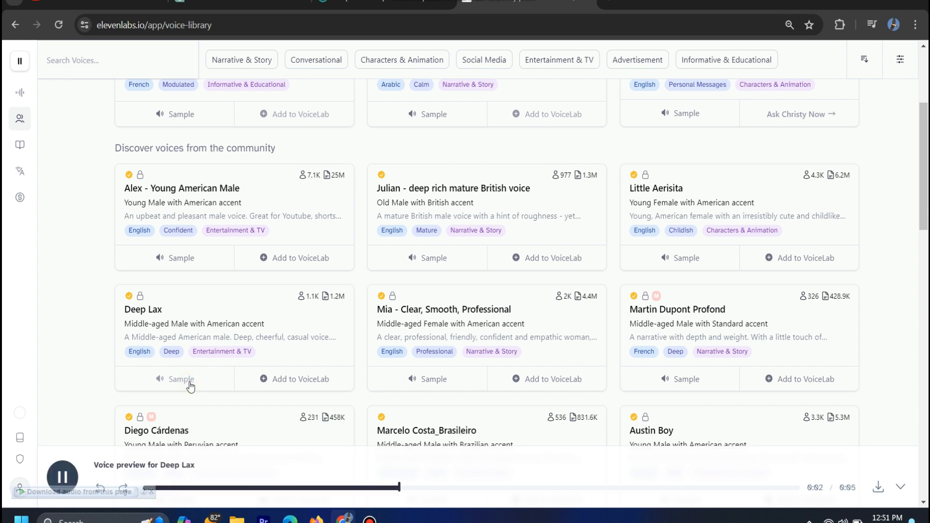
{"action": "left_click", "coordinate": [189, 385]}
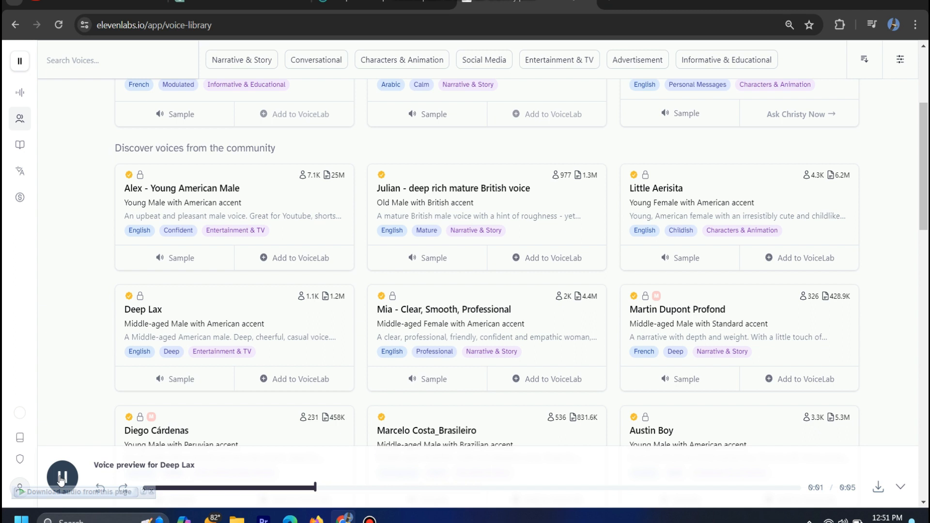
Listen to the samples of the voices Mia - Clear, Smooth, Professional, Martin Dupont Profond and Readwell - Deep and narrative
{"action": "left_click", "coordinate": [420, 381]}
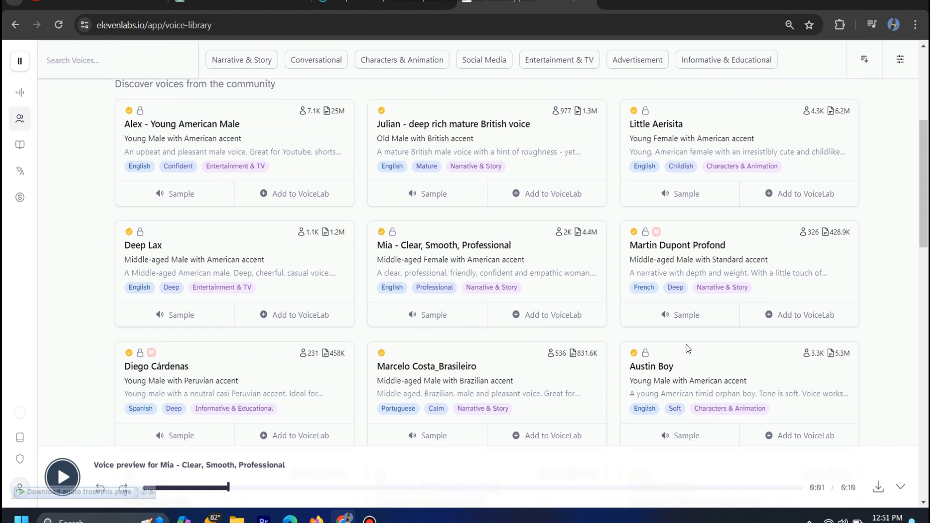
{"action": "scroll", "coordinate": [630, 341], "scroll_direction": "down", "scroll_amount": 2}
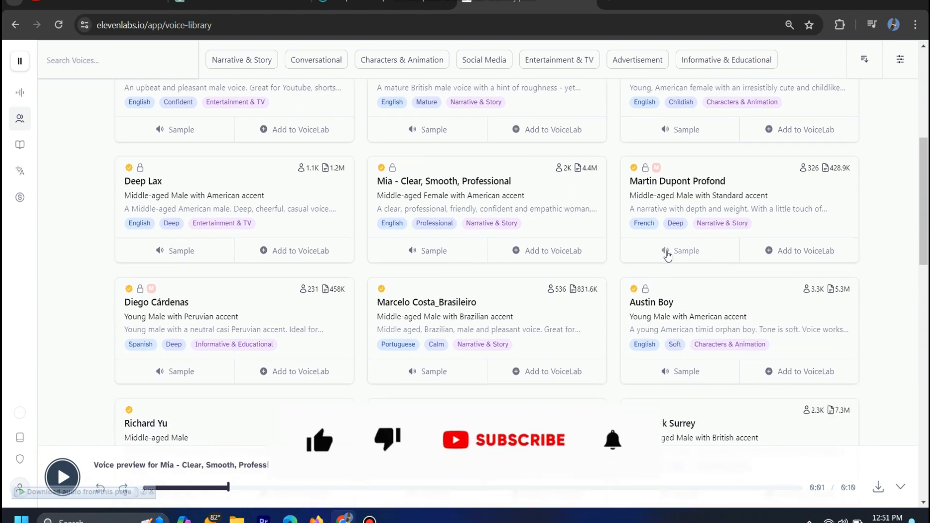
{"action": "left_click", "coordinate": [668, 256]}
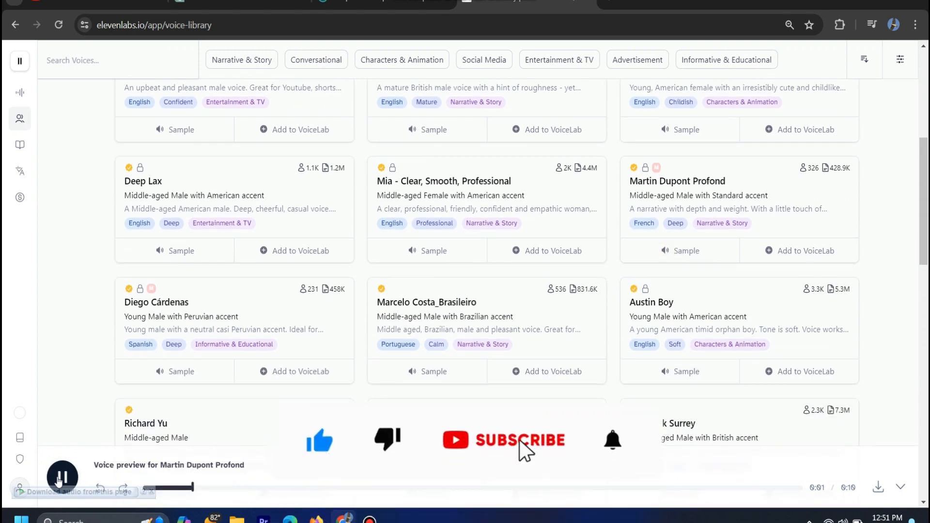
{"action": "left_click", "coordinate": [59, 479]}
{"action": "scroll", "coordinate": [265, 364], "scroll_direction": "down", "scroll_amount": 3}
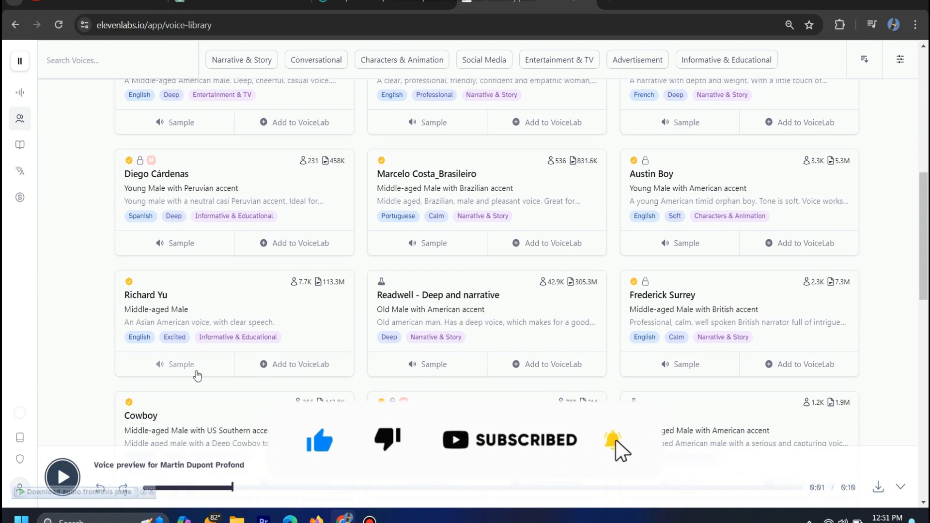
{"action": "scroll", "coordinate": [266, 340], "scroll_direction": "down", "scroll_amount": 2}
{"action": "left_click", "coordinate": [425, 302]}
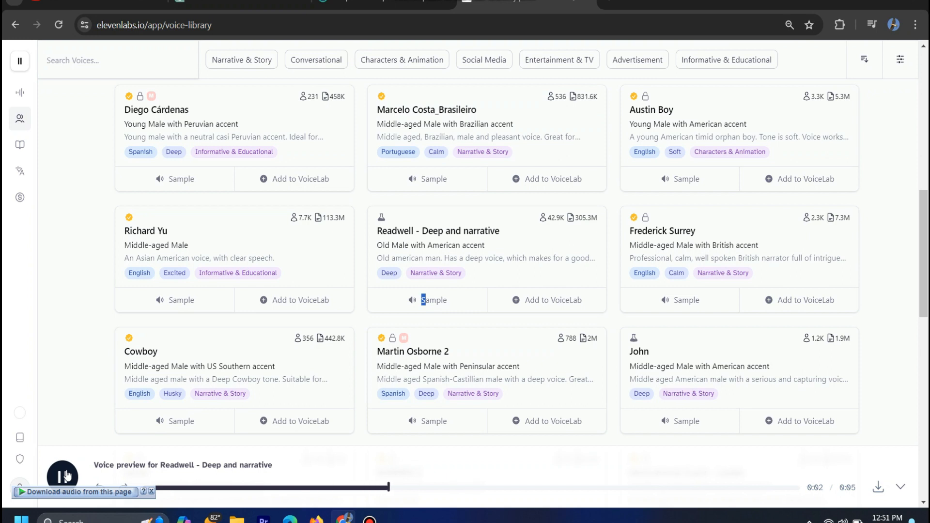
{"action": "left_click", "coordinate": [67, 475]}
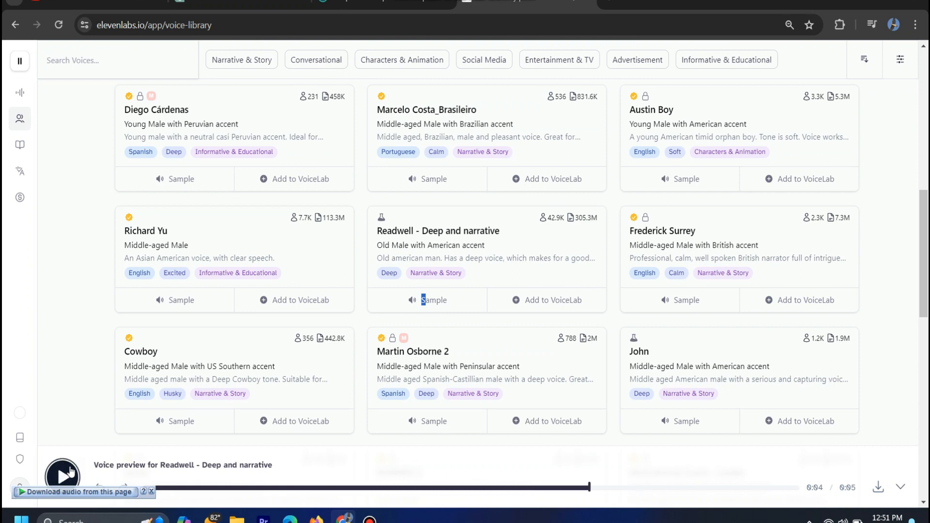
Add the voice Readwell - Deep and narrative to VoiceLab under its default name and open Speech Synthesis
{"action": "left_click", "coordinate": [531, 300]}
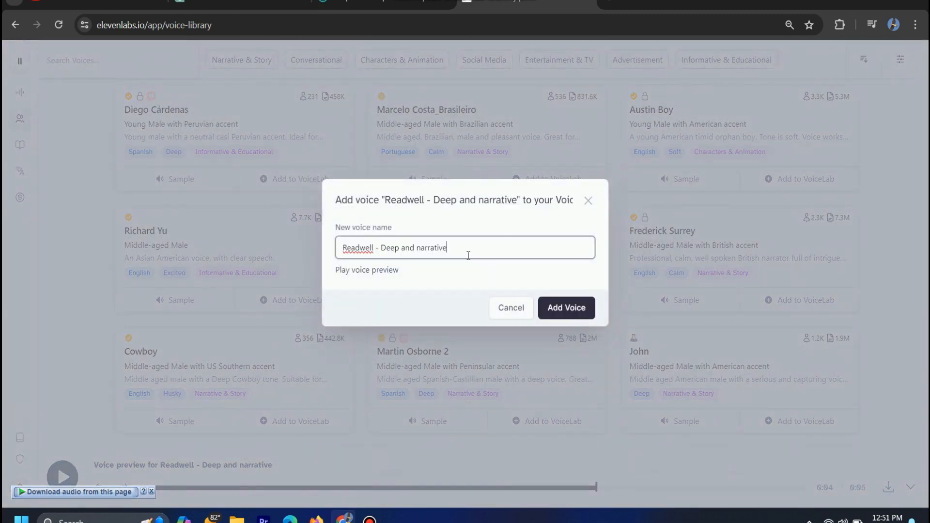
{"action": "left_click", "coordinate": [568, 309]}
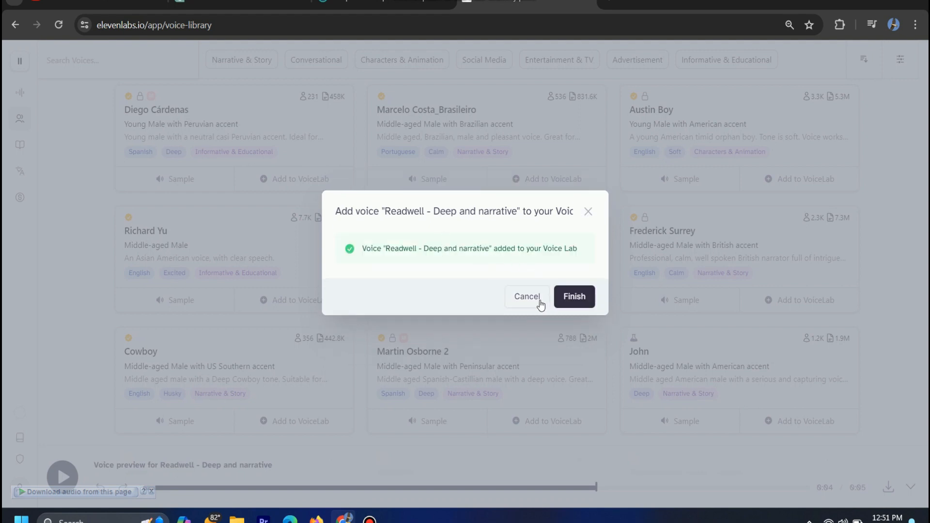
{"action": "left_click", "coordinate": [574, 296]}
{"action": "scroll", "coordinate": [348, 191], "scroll_direction": "up", "scroll_amount": 10}
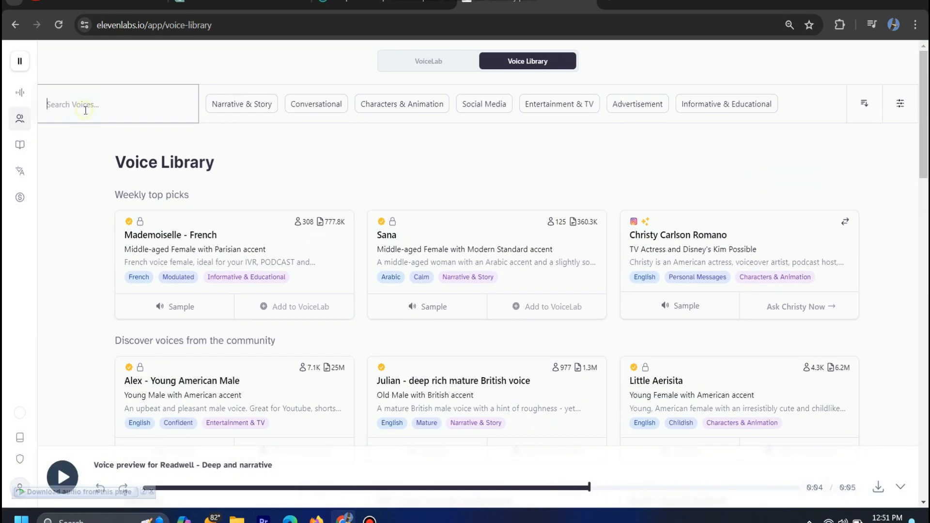
{"action": "left_click", "coordinate": [52, 102]}
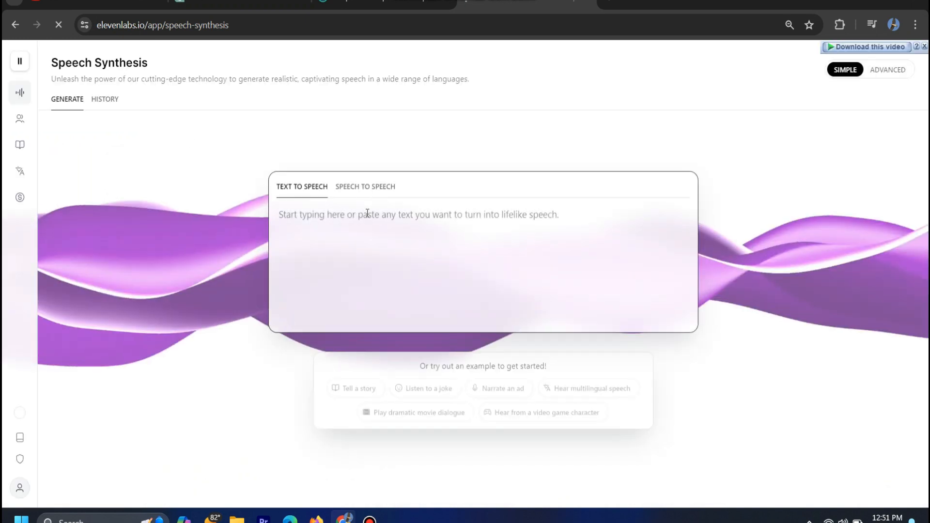
{"action": "left_click", "coordinate": [352, 225]}
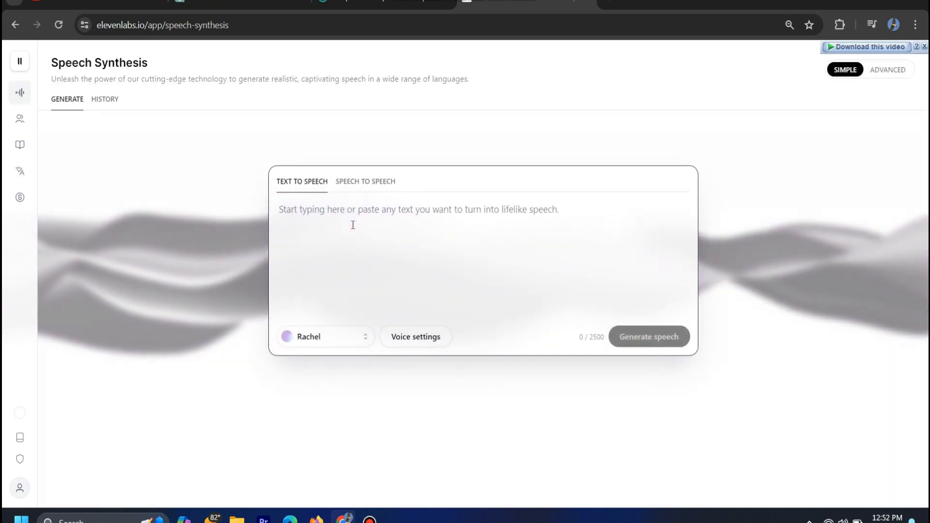
{"action": "key", "text": "ctrl+v"}
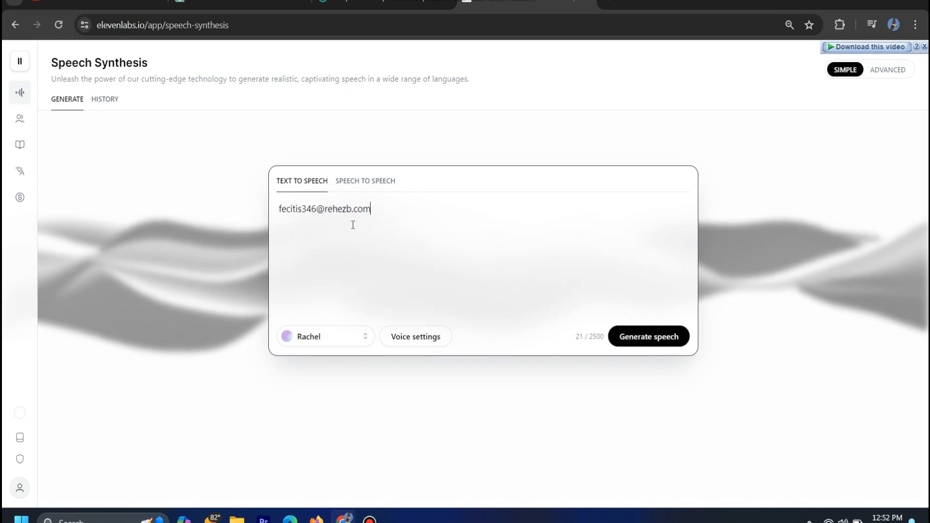
{"action": "left_click_drag", "start_coordinate": [389, 204], "coordinate": [352, 209]}
{"action": "key", "text": "ctrl+a"}
{"action": "key", "text": "BackSpace"}
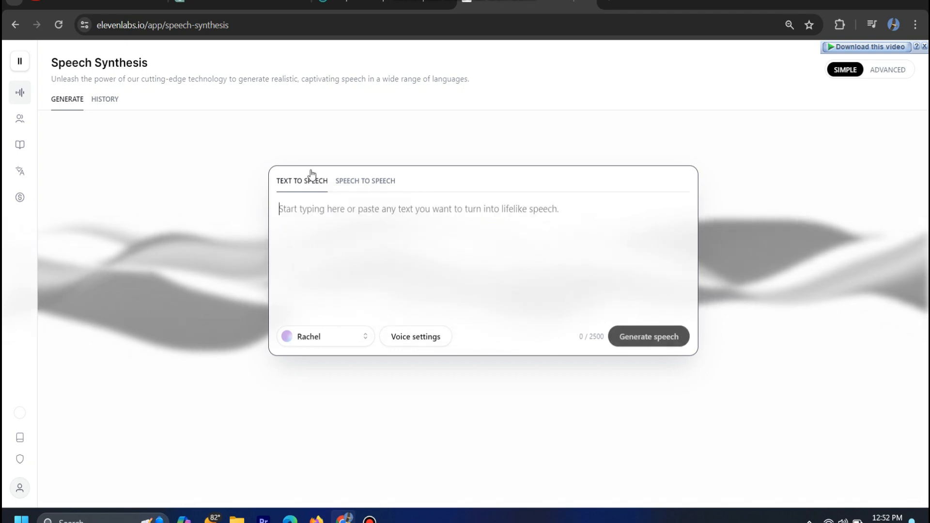
Copy all five quotes from the ChatGPT reply and paste them into the ElevenLabs text to speech field
{"action": "left_click", "coordinate": [383, 3]}
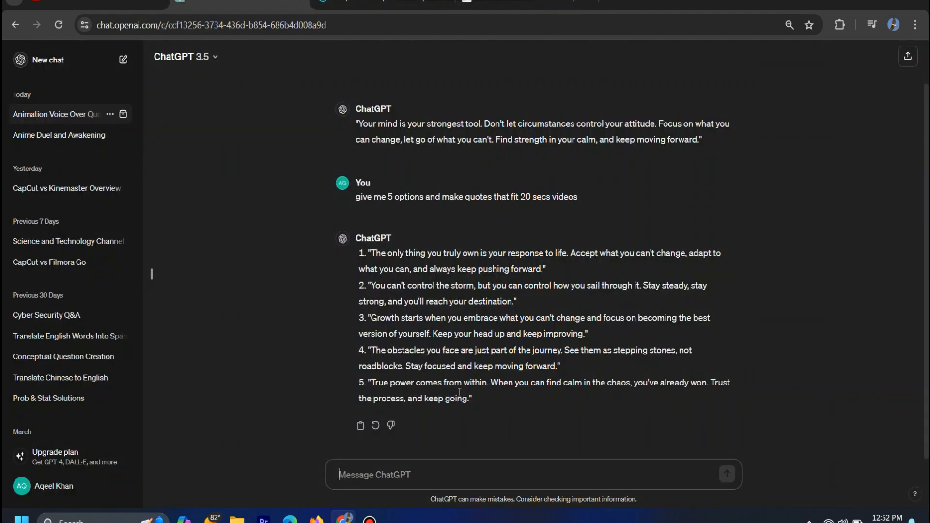
{"action": "left_click_drag", "start_coordinate": [481, 405], "coordinate": [357, 254]}
{"action": "key", "text": "ctrl+c"}
{"action": "key", "text": "ctrl+Tab"}
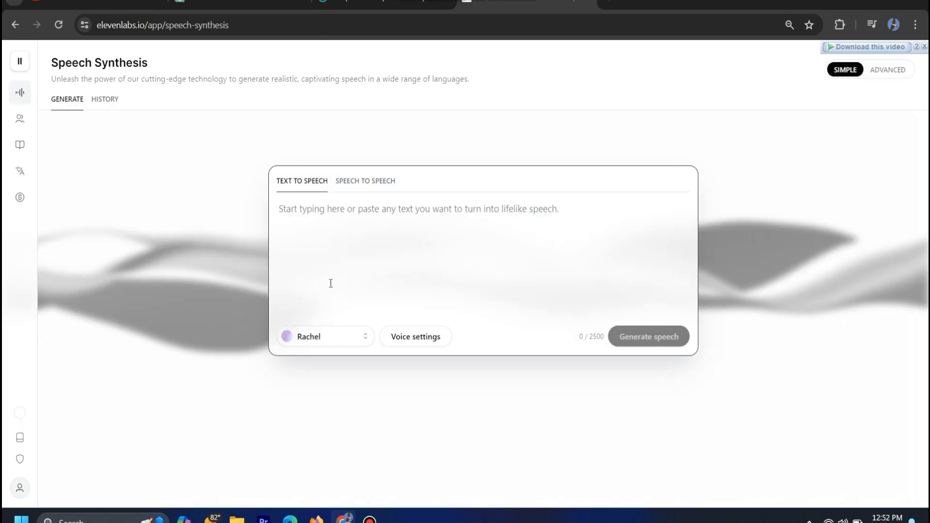
{"action": "key", "text": "ctrl+v"}
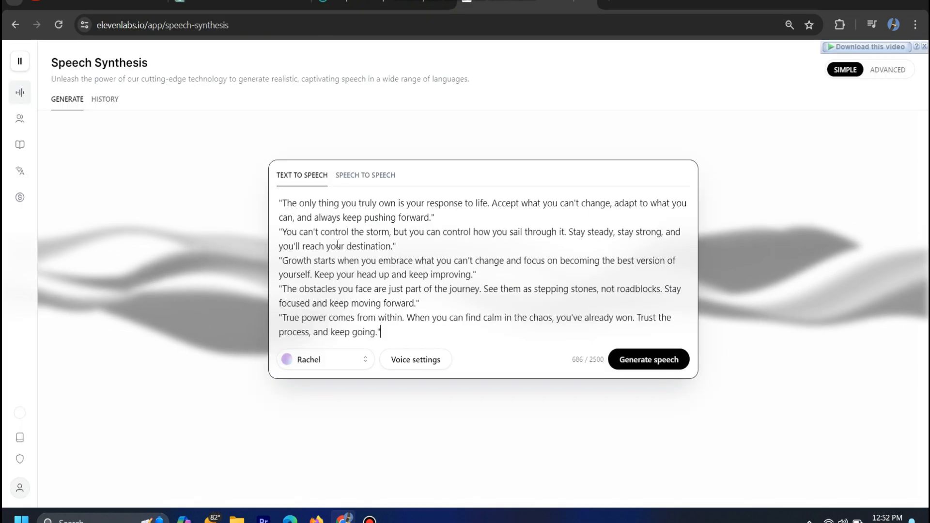
Choose the Readwell - Deep and narrative voice, preview it, and generate the speech from the five quotes
{"action": "left_click", "coordinate": [287, 361]}
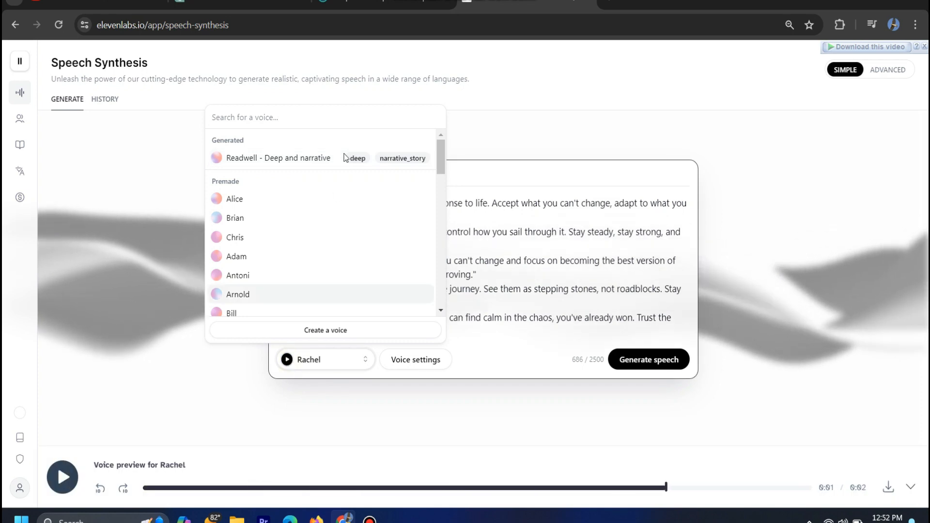
{"action": "left_click", "coordinate": [325, 160]}
{"action": "left_click", "coordinate": [287, 360]}
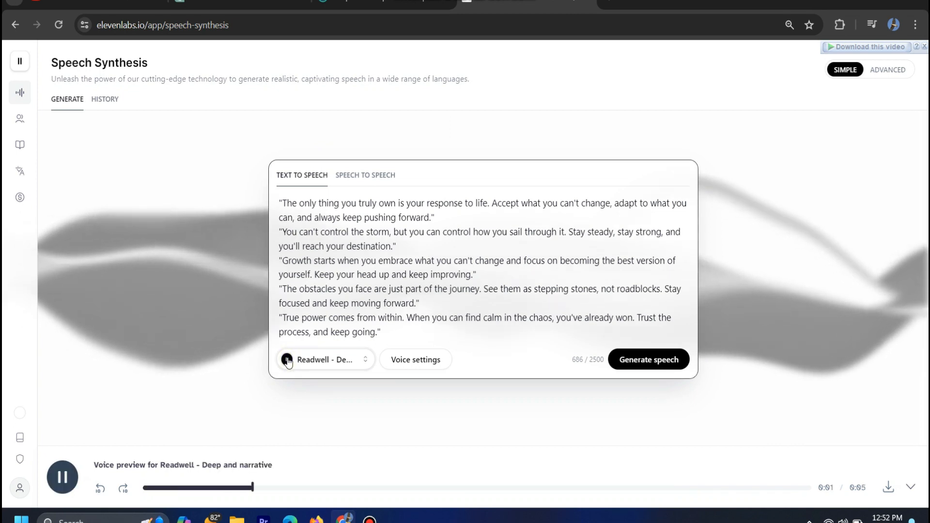
{"action": "left_click", "coordinate": [649, 359]}
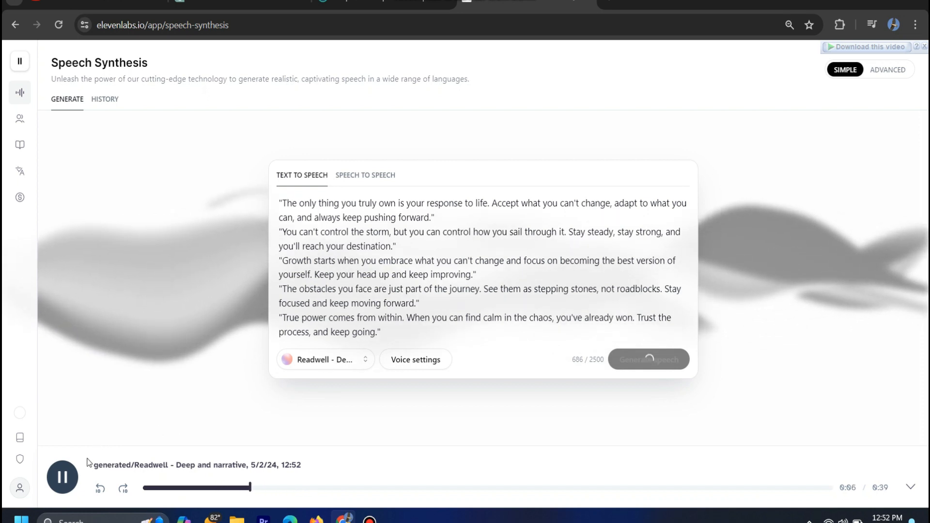
{"action": "left_click", "coordinate": [63, 482]}
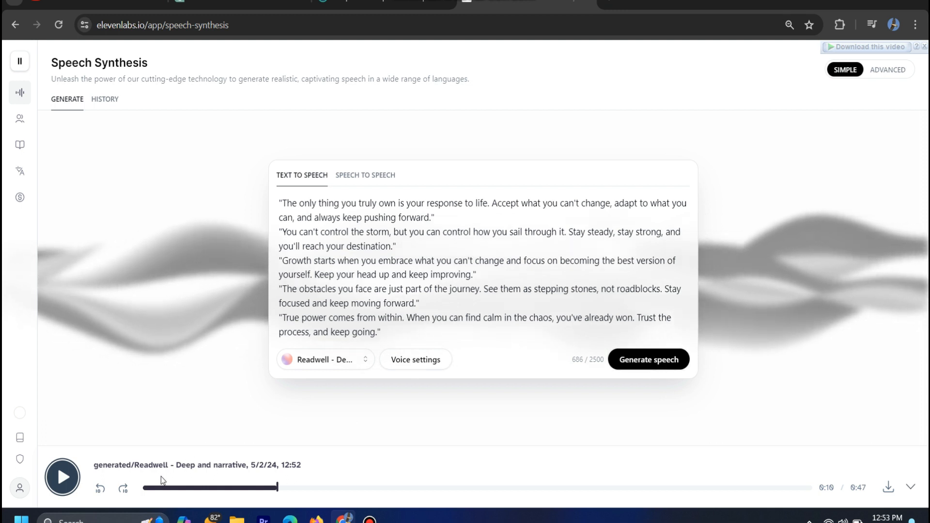
Download the generated Readwell speech as an MP3 and check the downloaded file in the browser
{"action": "left_click", "coordinate": [889, 488]}
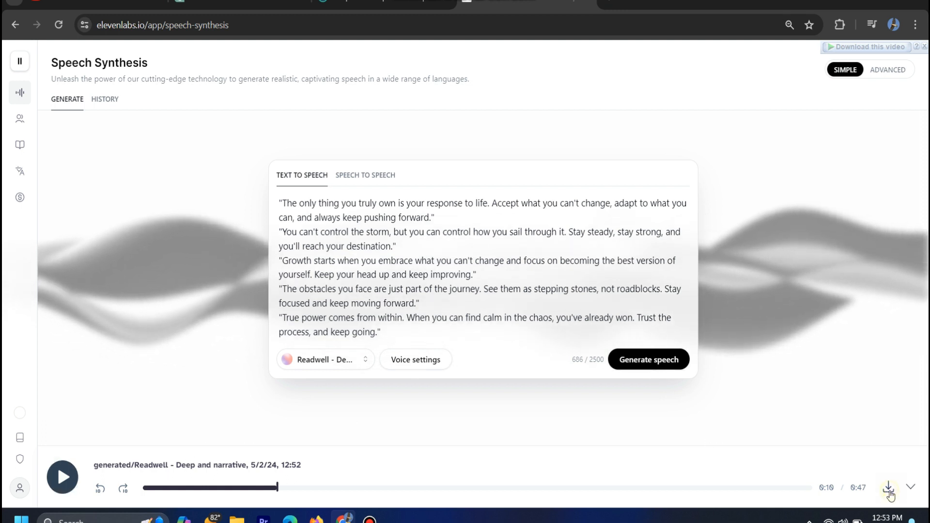
{"action": "left_click", "coordinate": [875, 27]}
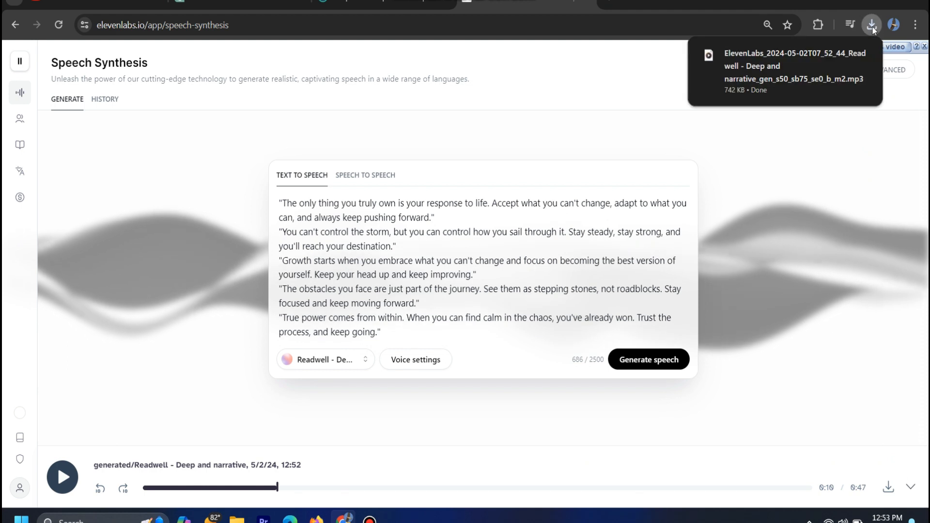
{"action": "left_click", "coordinate": [840, 56]}
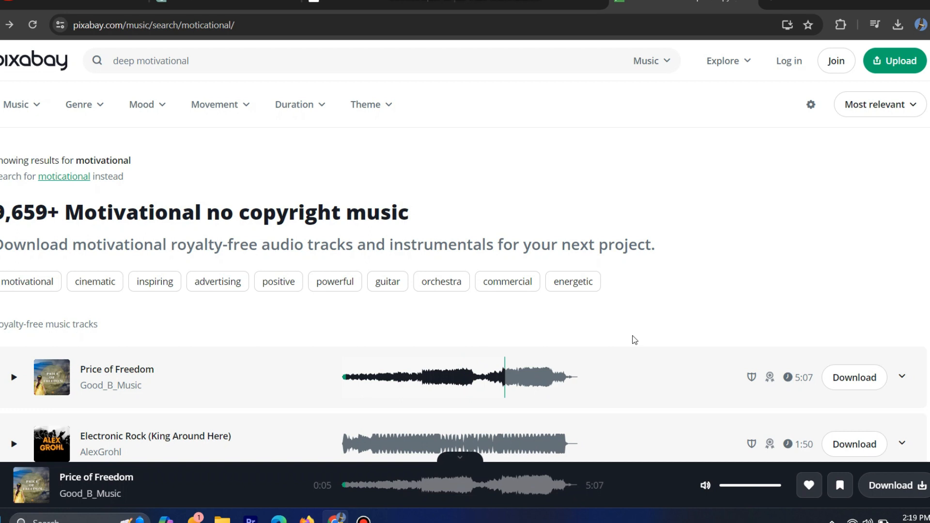
Open CapCut in a new browser tab, dismiss its notification request, and start a new blank video project
{"action": "key", "text": "ctrl+t"}
{"action": "type", "text": "cap"}
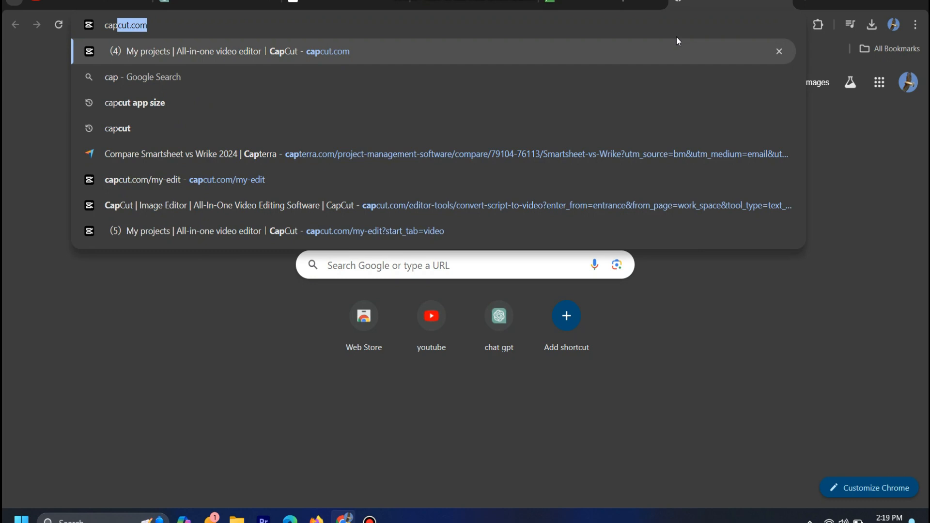
{"action": "key", "text": "Return"}
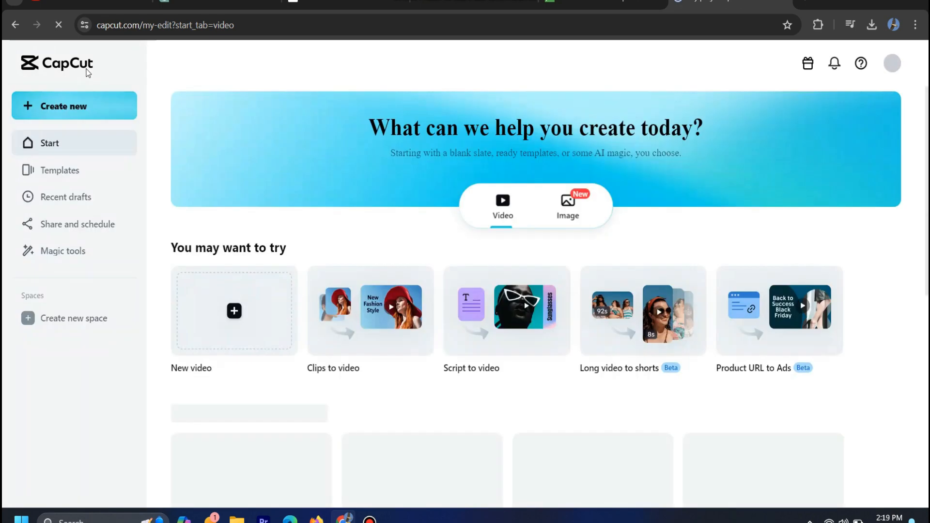
{"action": "left_click", "coordinate": [80, 109]}
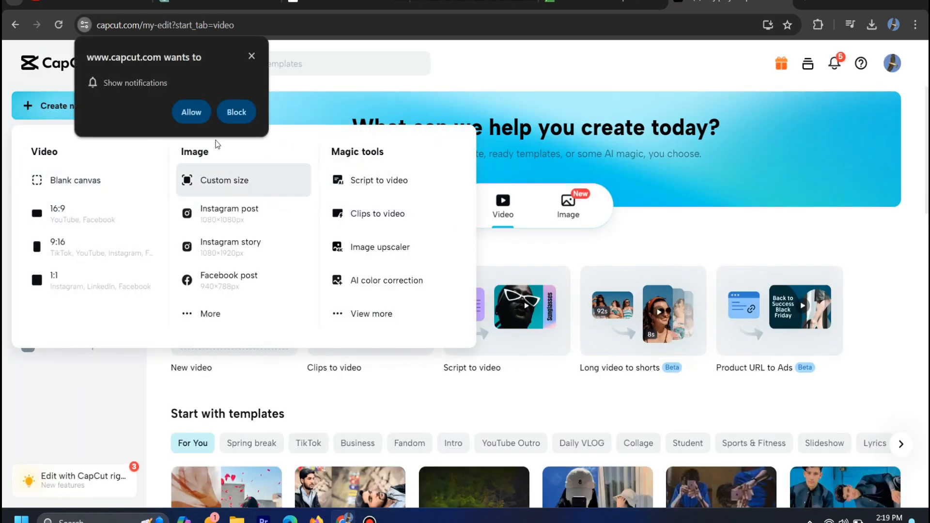
{"action": "left_click", "coordinate": [253, 57]}
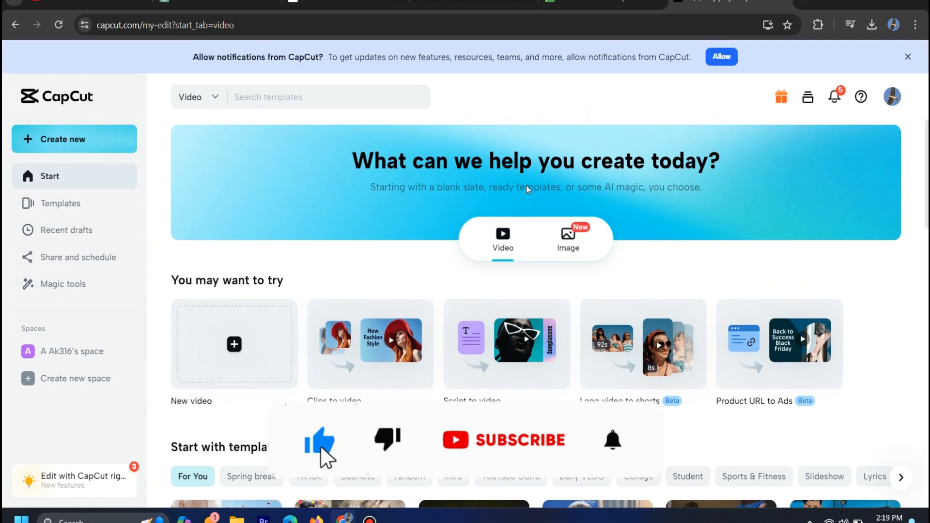
{"action": "left_click", "coordinate": [221, 370]}
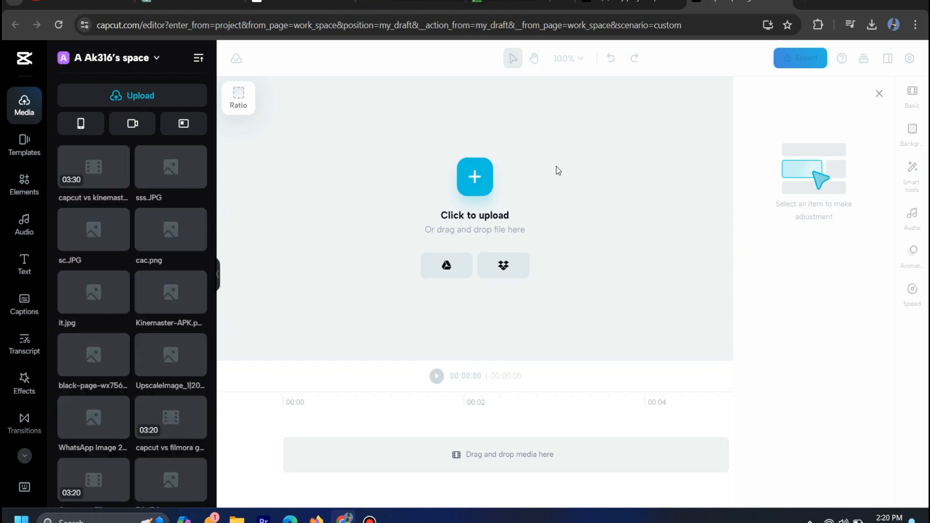
Upload the man_on_top_of_building Ghibli-style MP4 clip from the Video folder in Downloads to the project
{"action": "left_click", "coordinate": [475, 177]}
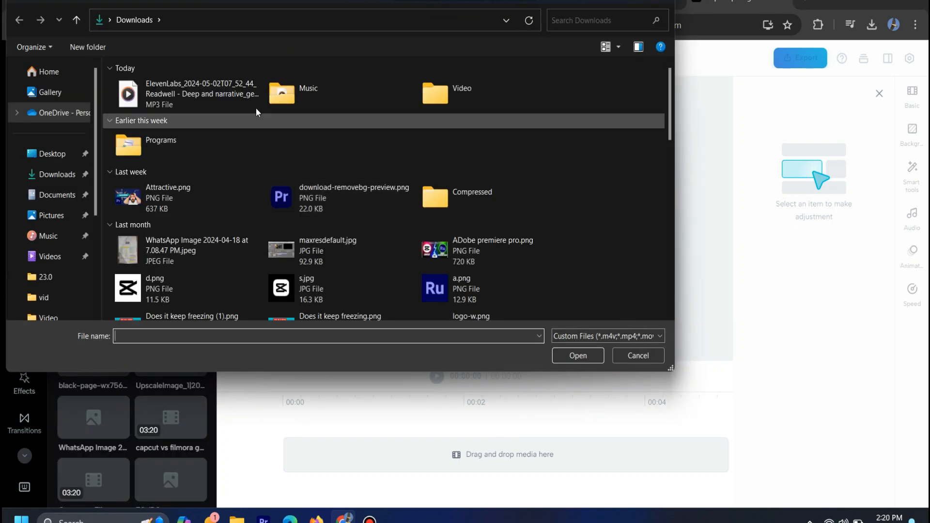
{"action": "double_click", "coordinate": [435, 93]}
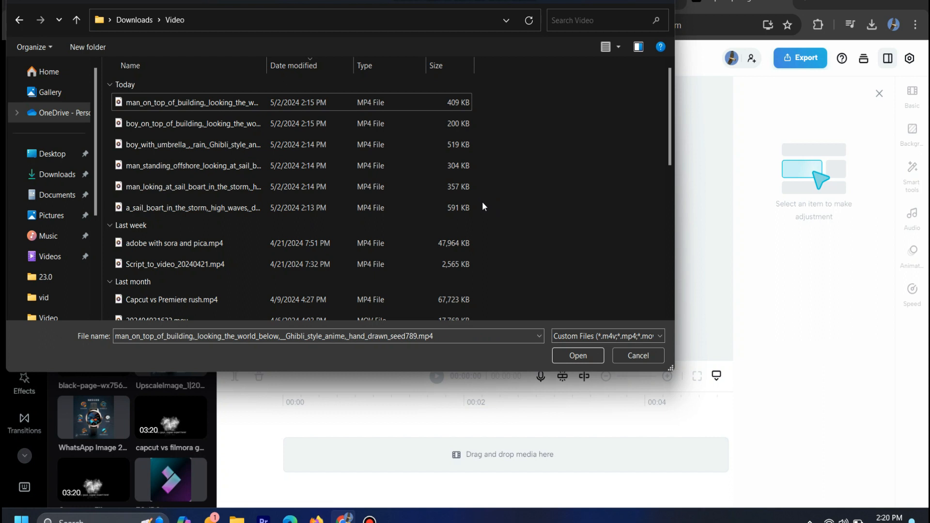
{"action": "left_click", "coordinate": [575, 354]}
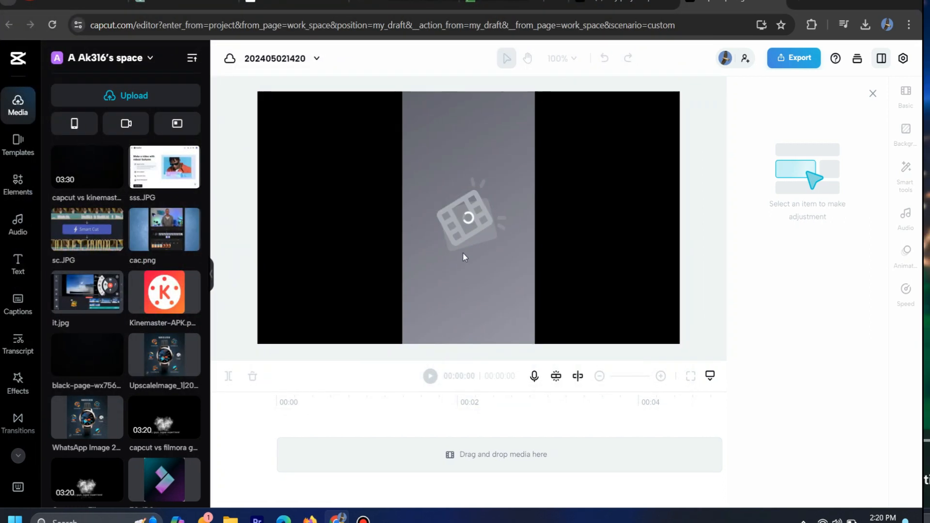